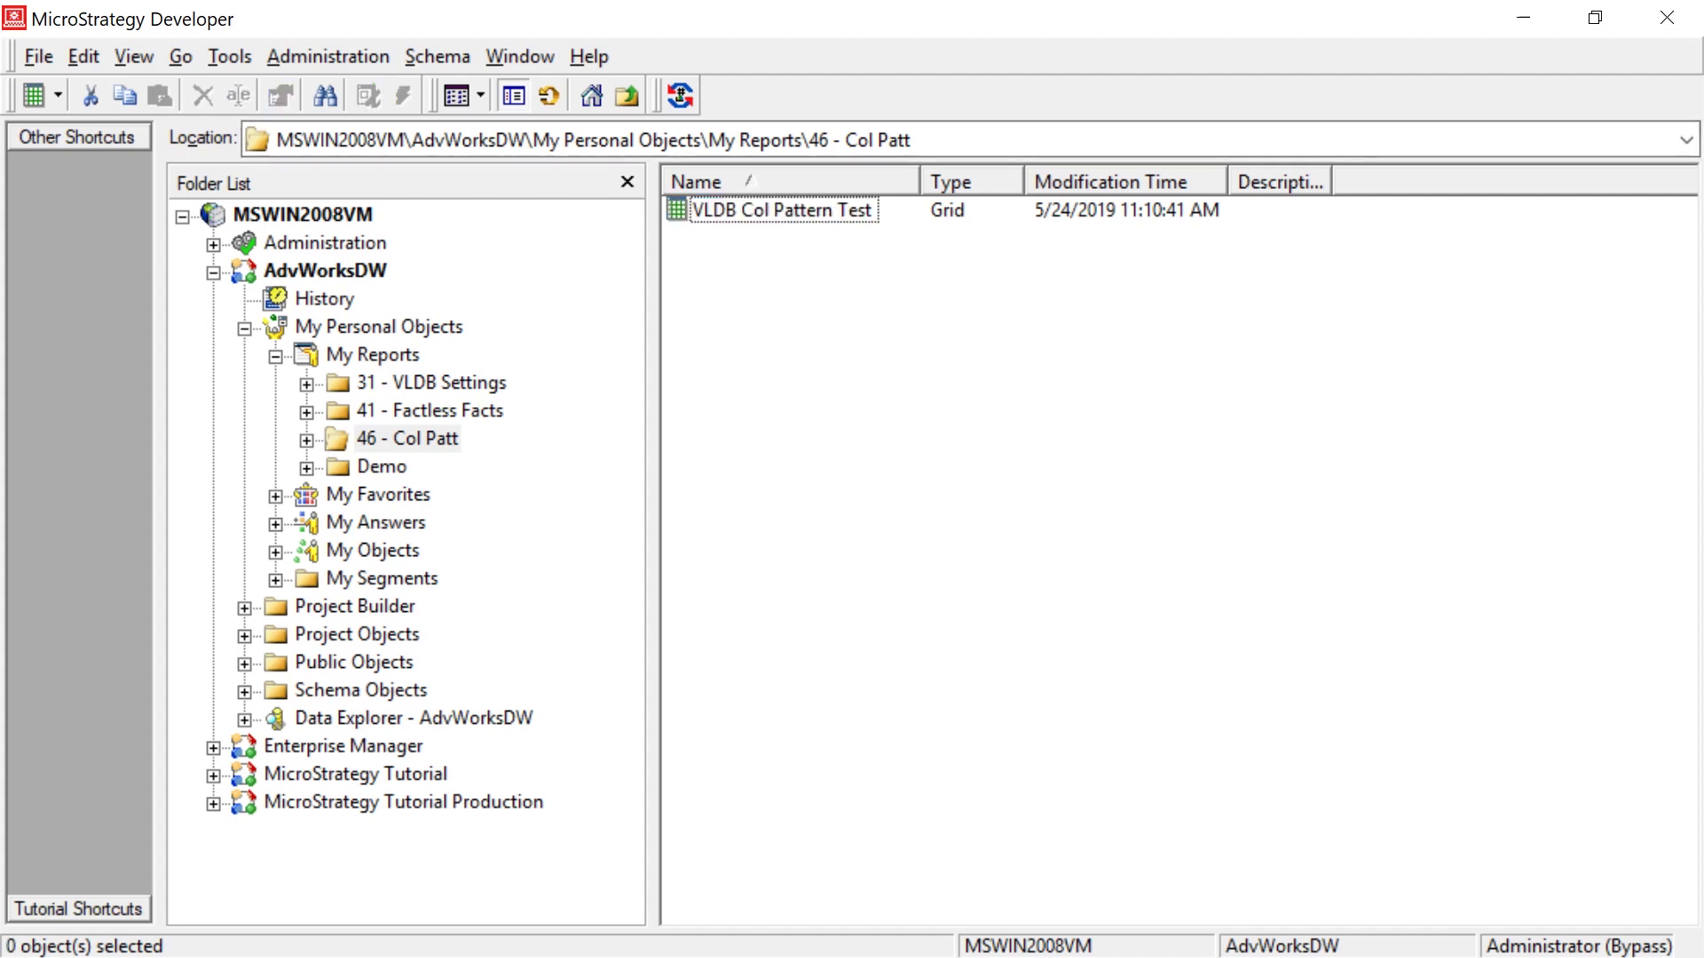
# Run the VLDB Col Pattern Test report and display its generated statements in SQL View
pyautogui.rightClick(733, 211)
pyautogui.click(790, 227)
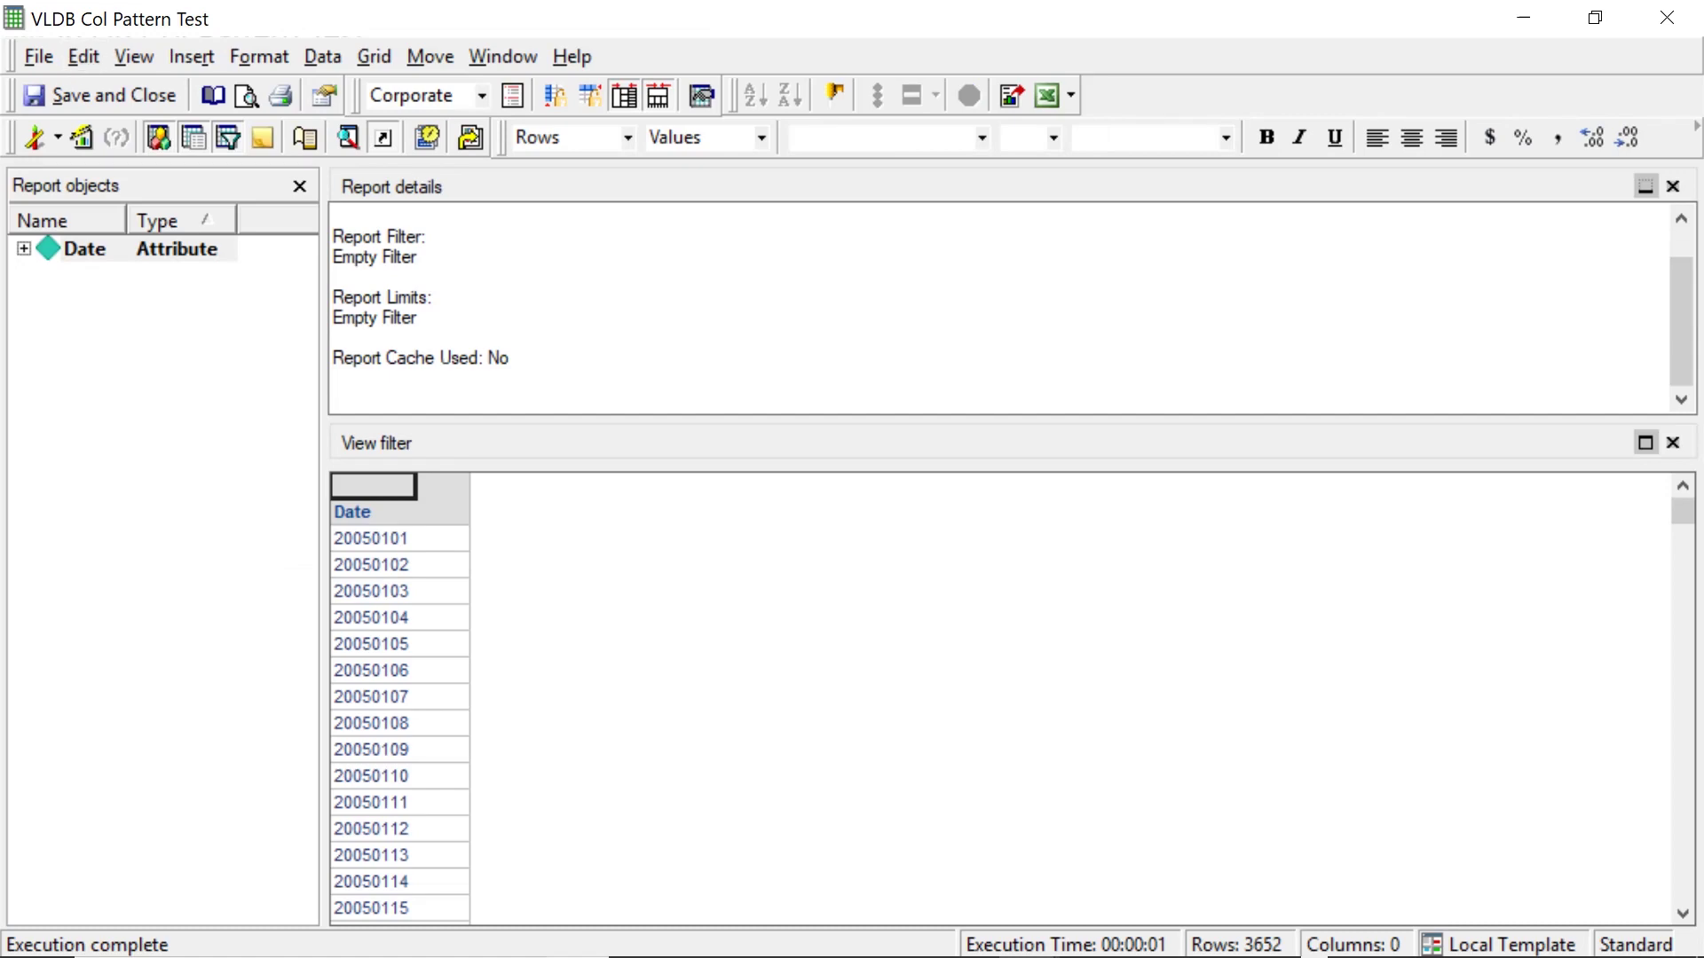
pyautogui.click(57, 137)
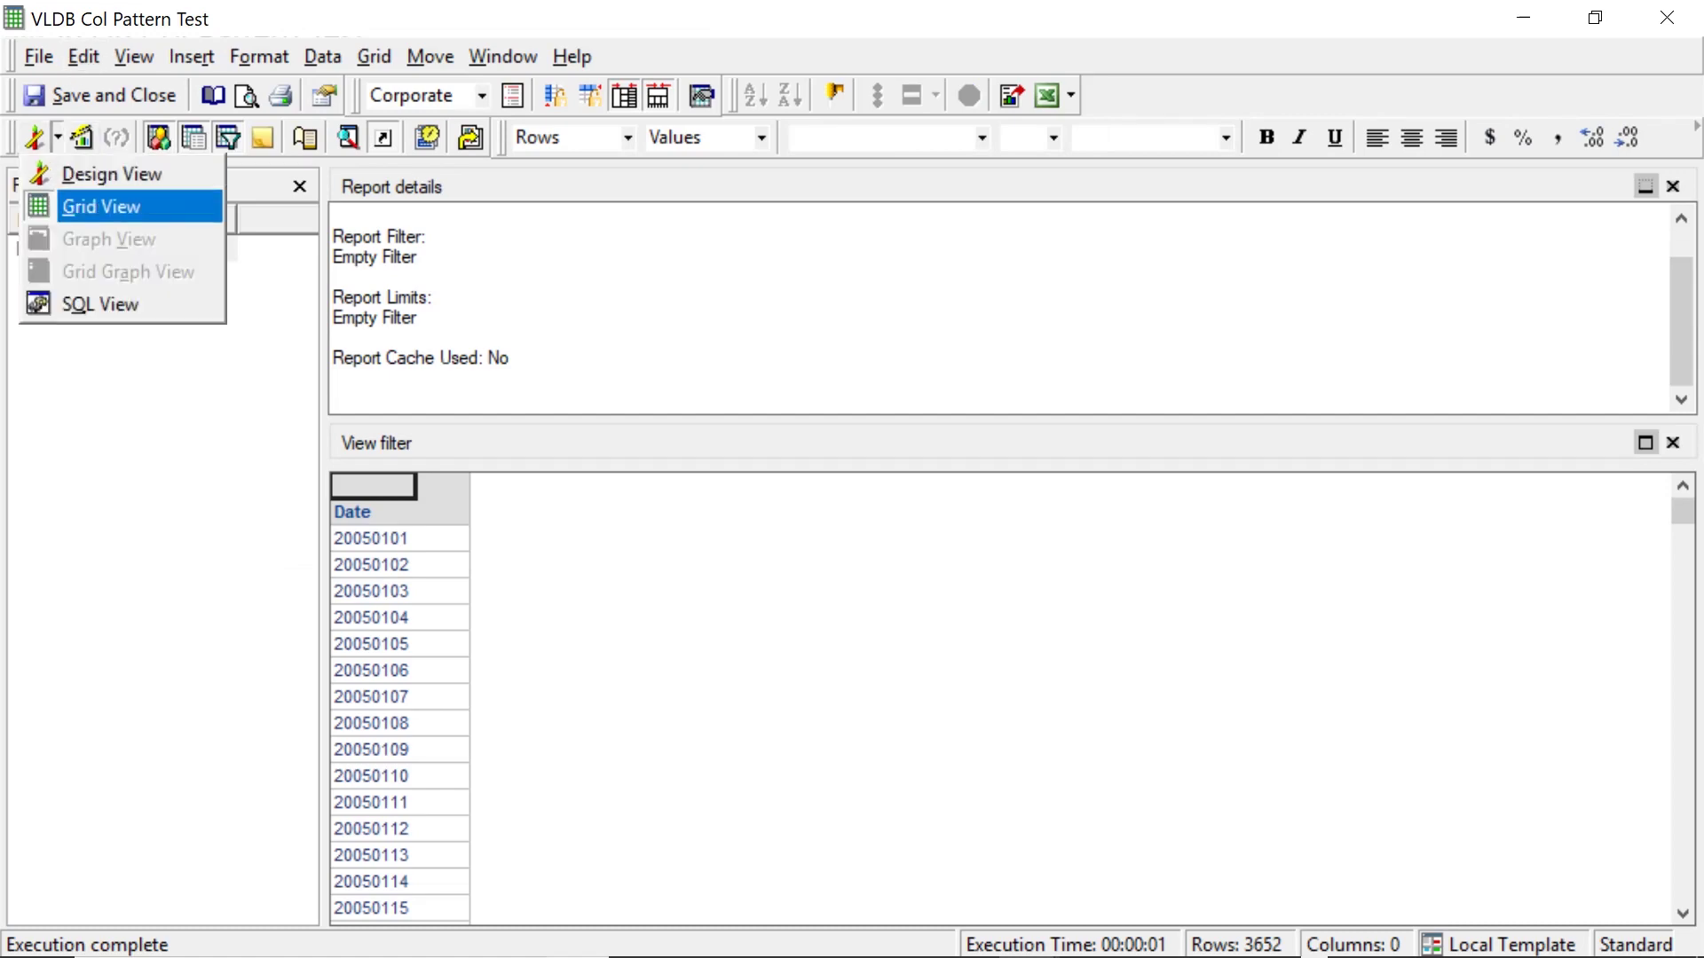
pyautogui.click(99, 305)
pyautogui.scroll(-9, 852, 568)
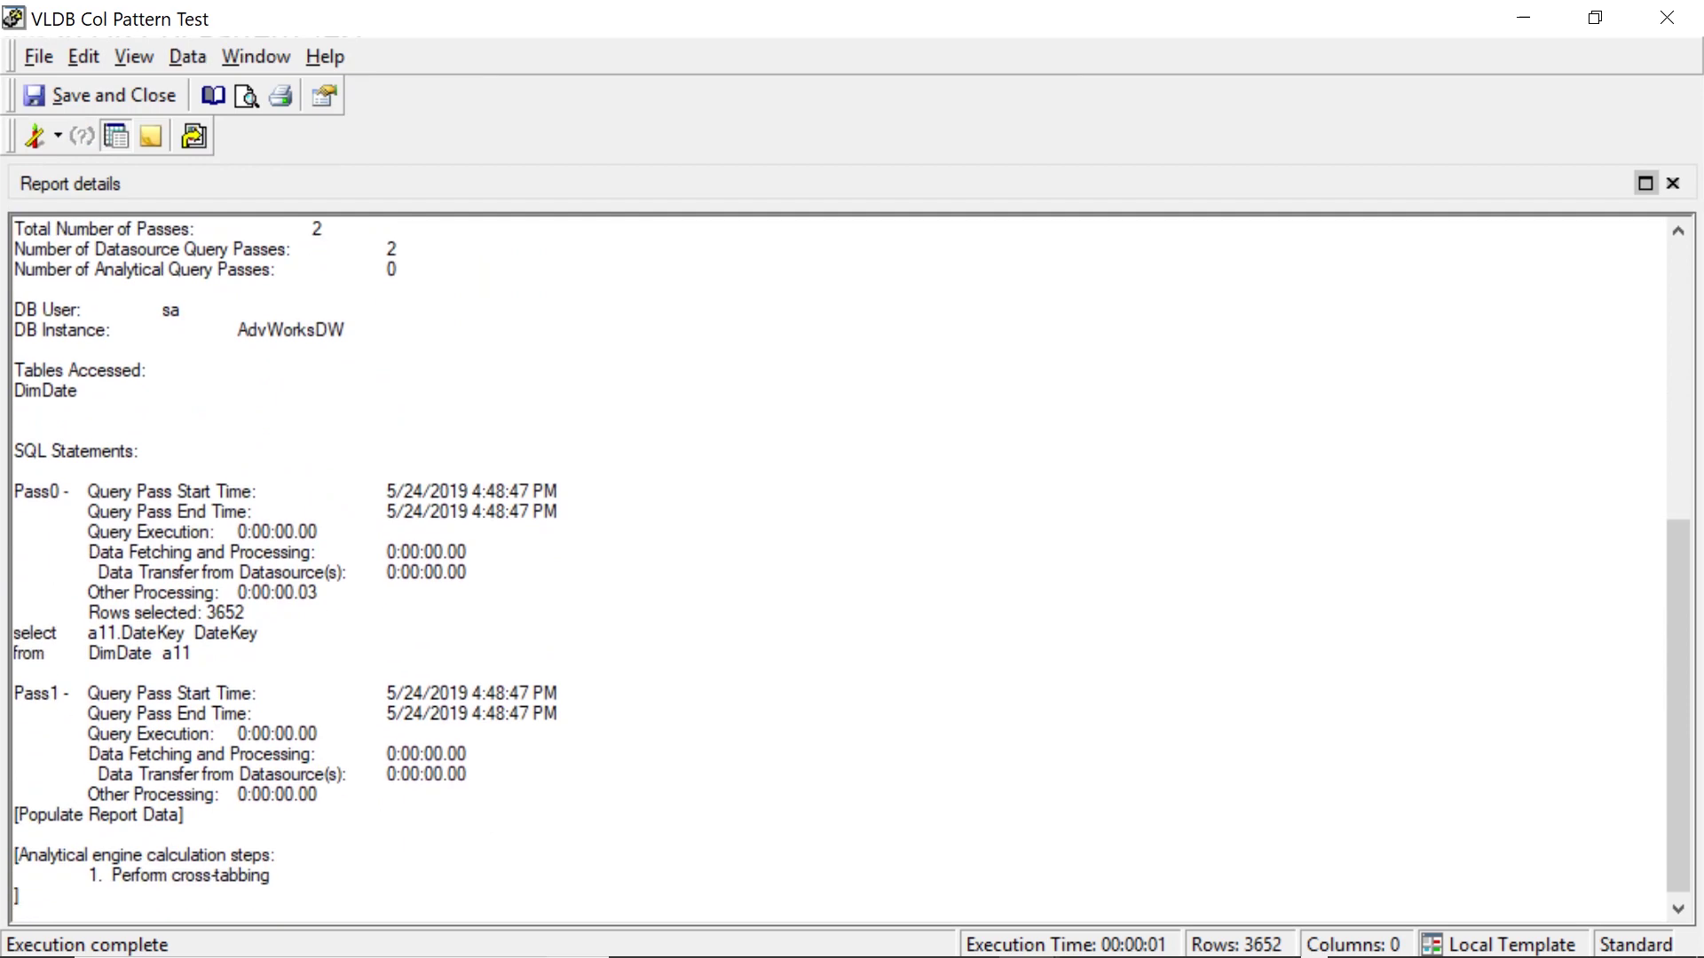
# Examine how the Pass0 select statement references the DateKey column, and close the report without saving changes
pyautogui.moveTo(194, 654); pyautogui.dragTo(13, 633)
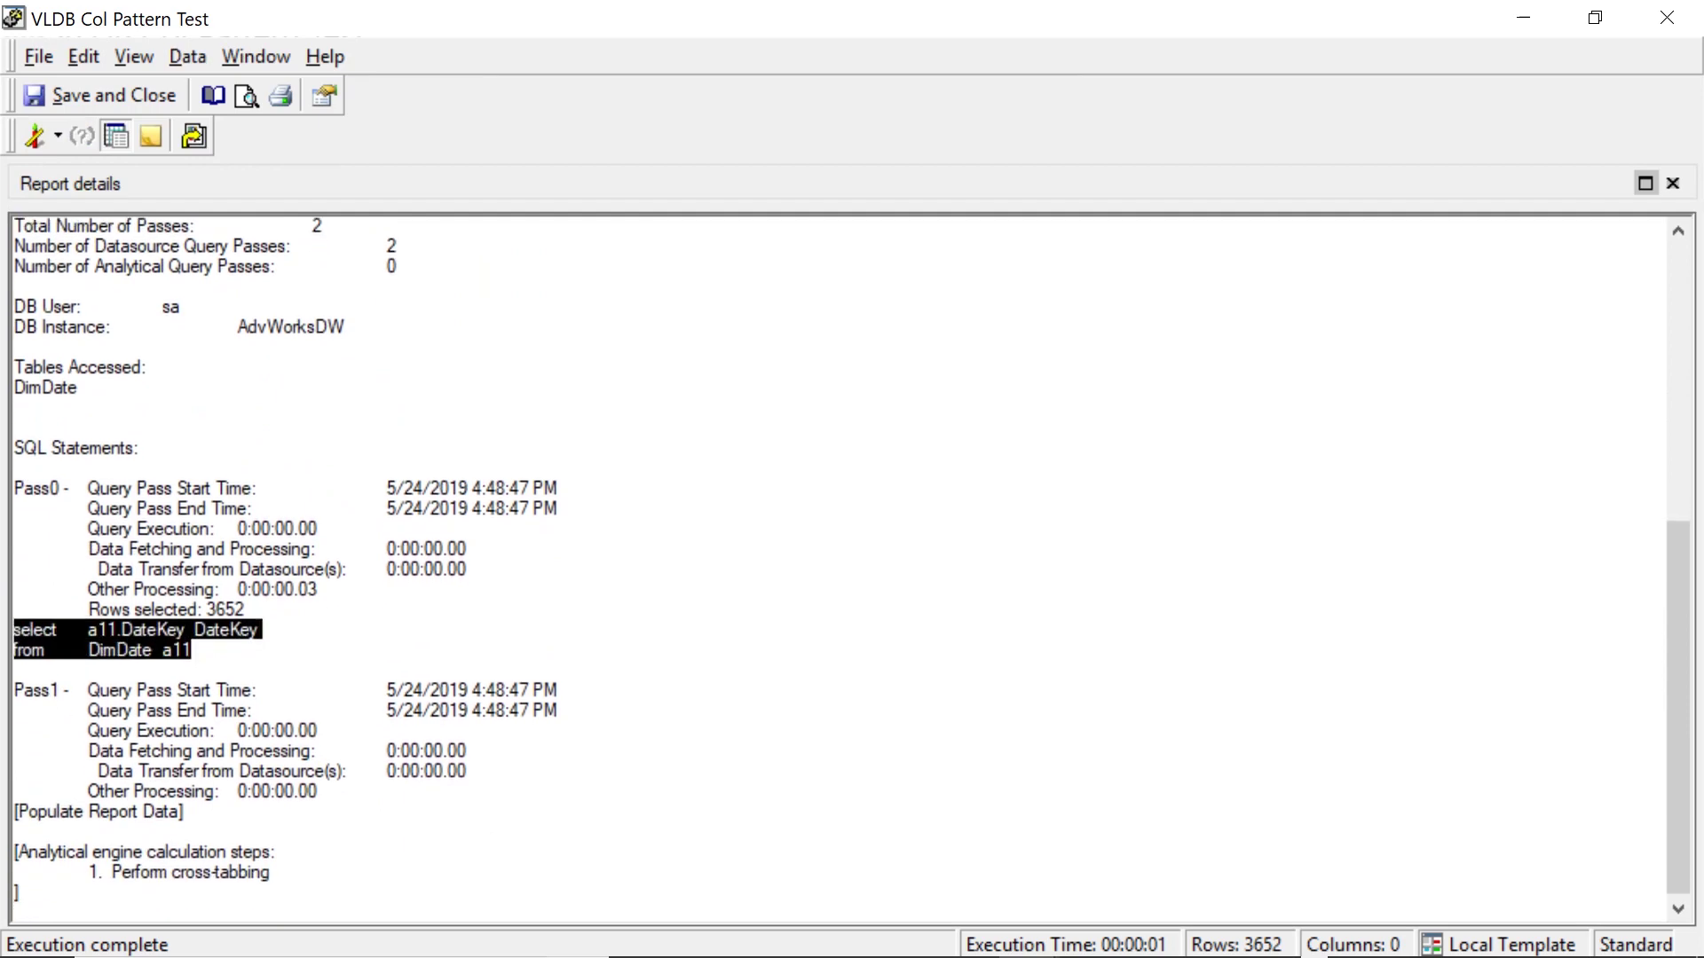
pyautogui.click(257, 630)
pyautogui.moveTo(88, 630); pyautogui.dragTo(13, 630)
pyautogui.click(191, 651)
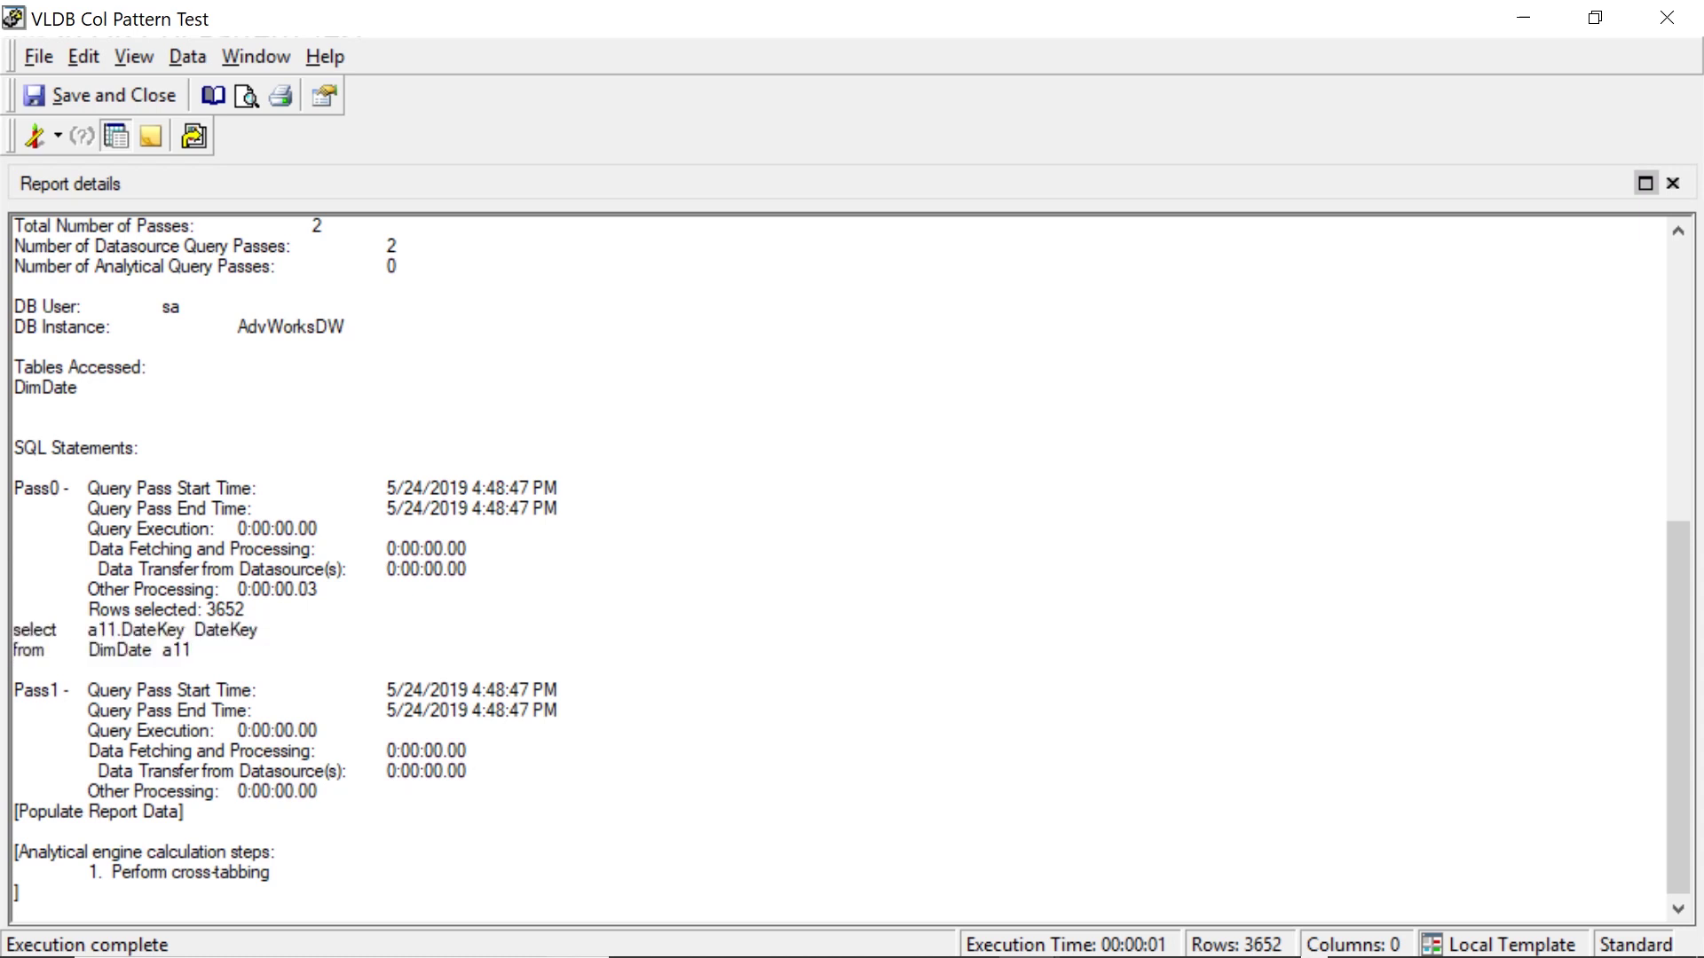
pyautogui.moveTo(89, 630); pyautogui.dragTo(184, 630)
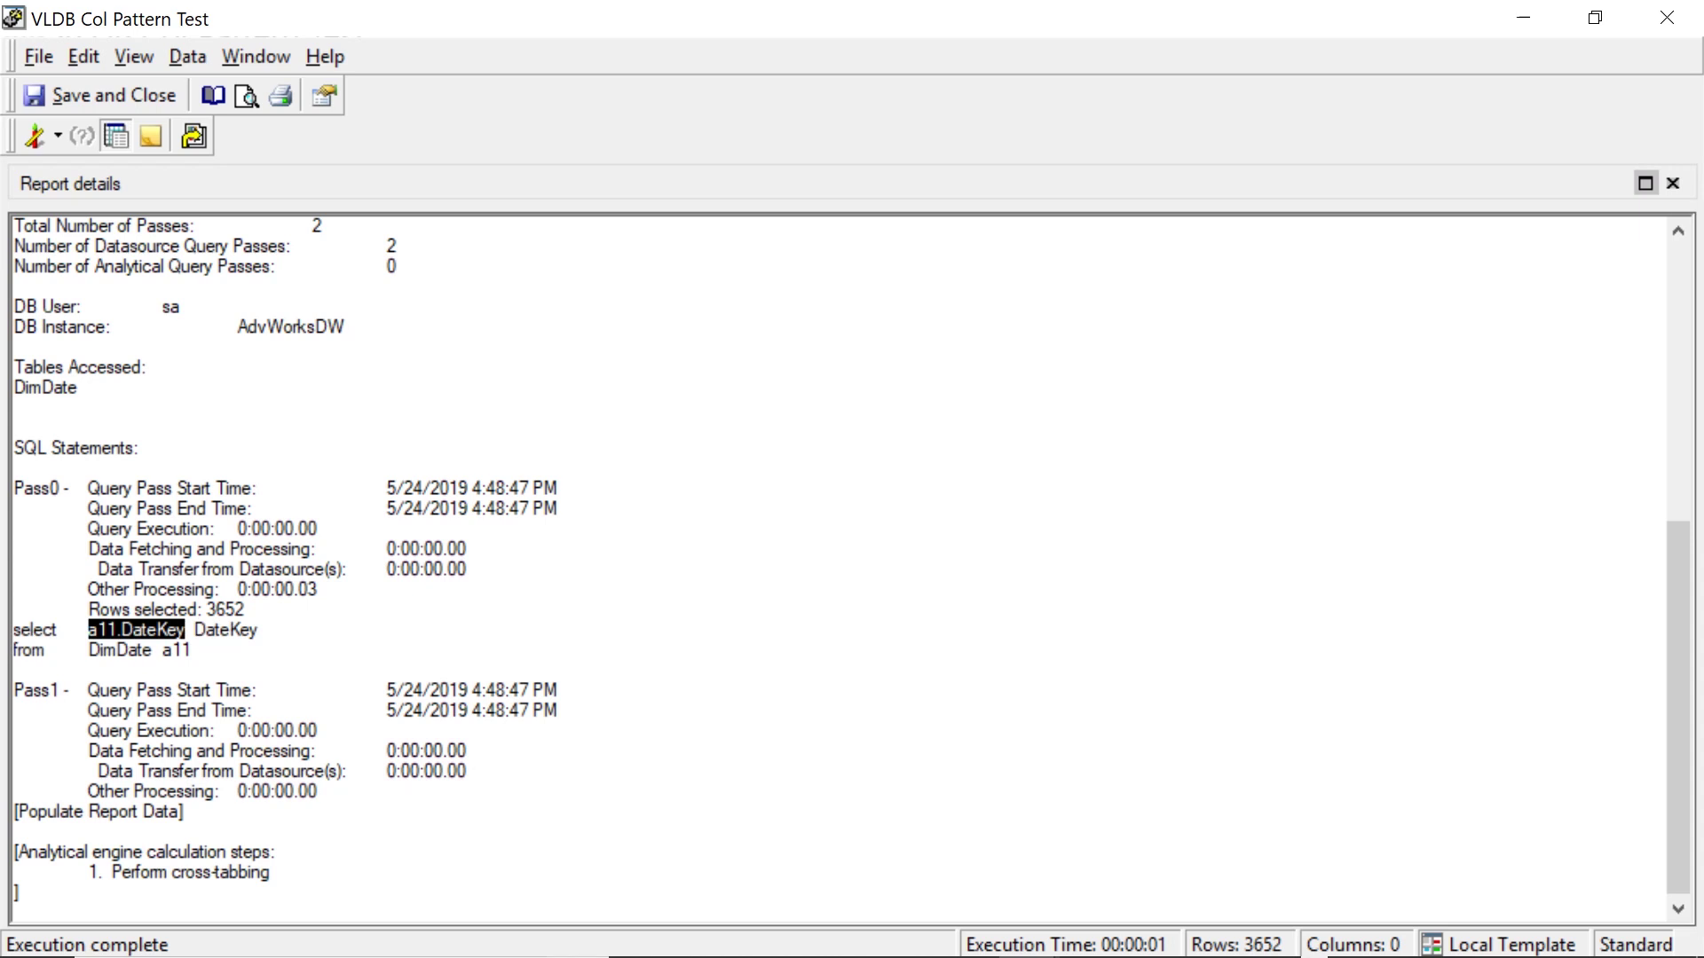
pyautogui.click(386, 689)
pyautogui.click(123, 629)
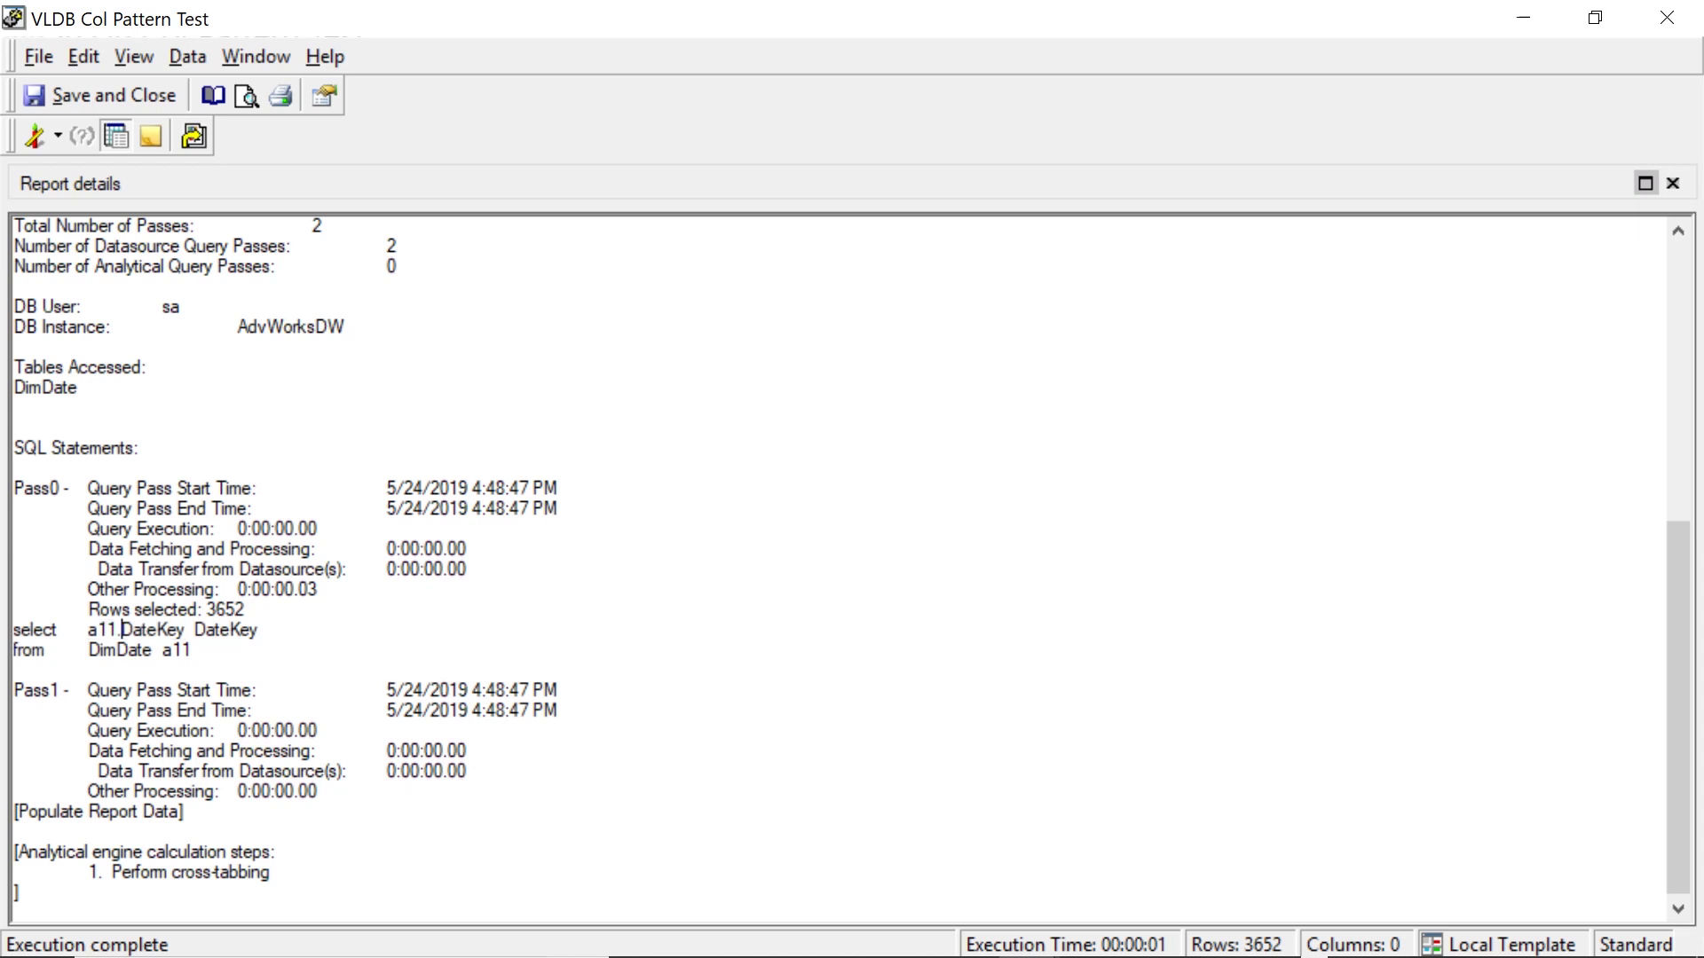
pyautogui.click(185, 629)
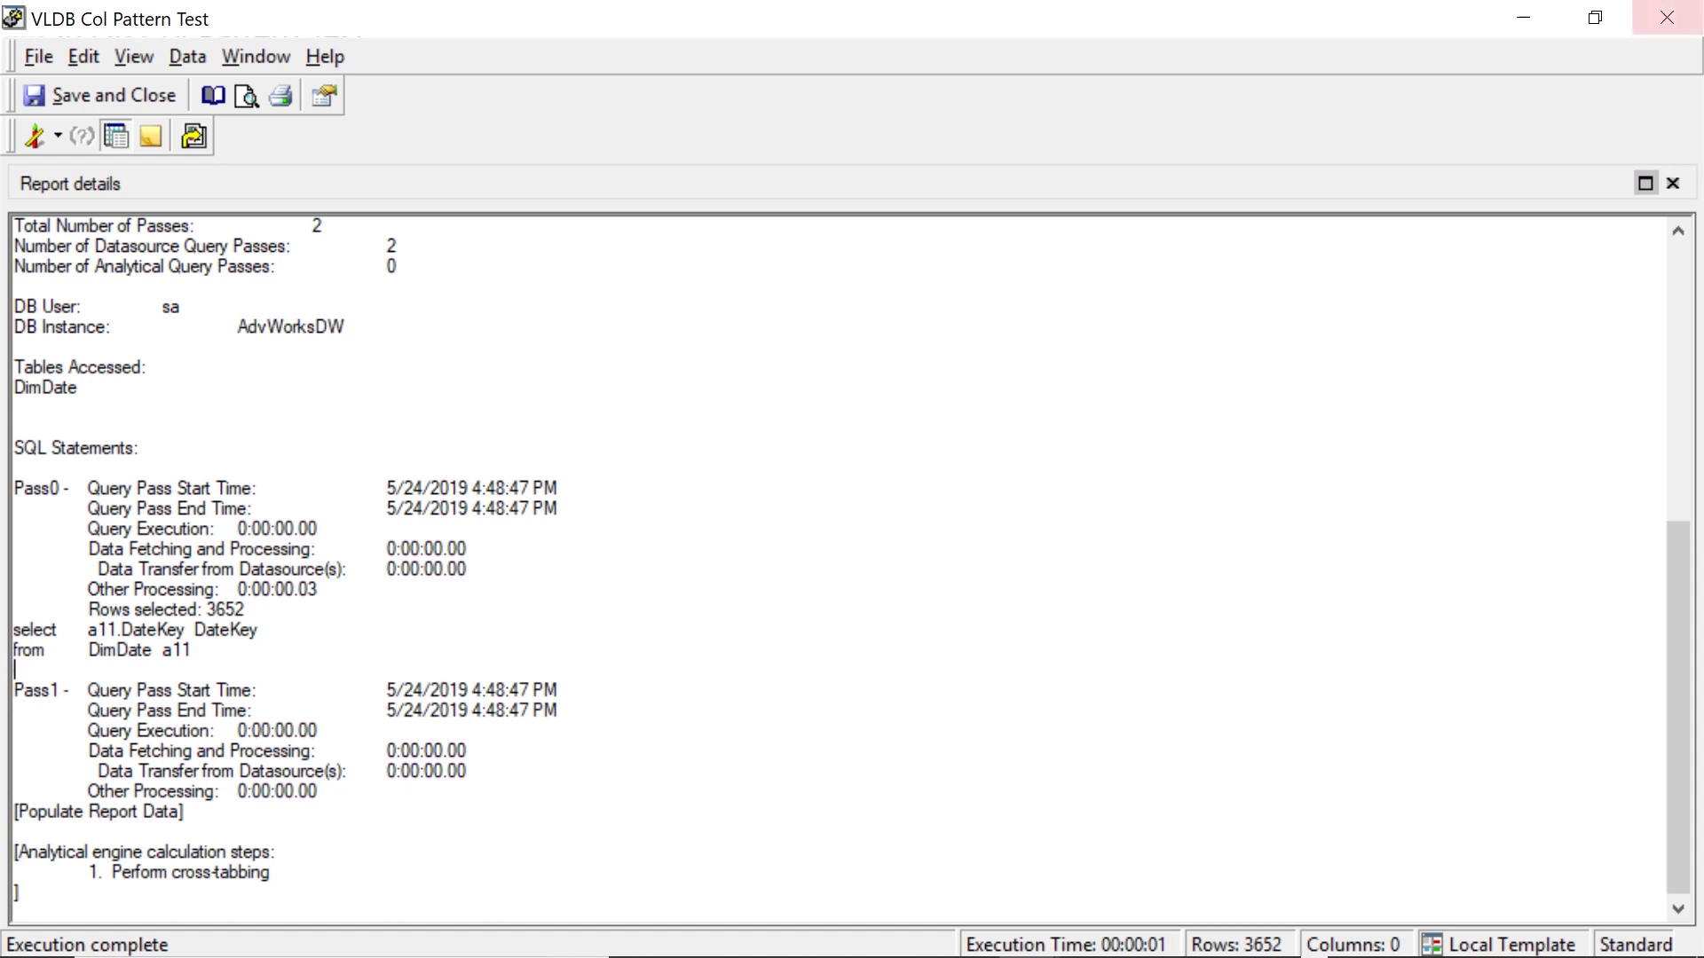
pyautogui.click(1665, 17)
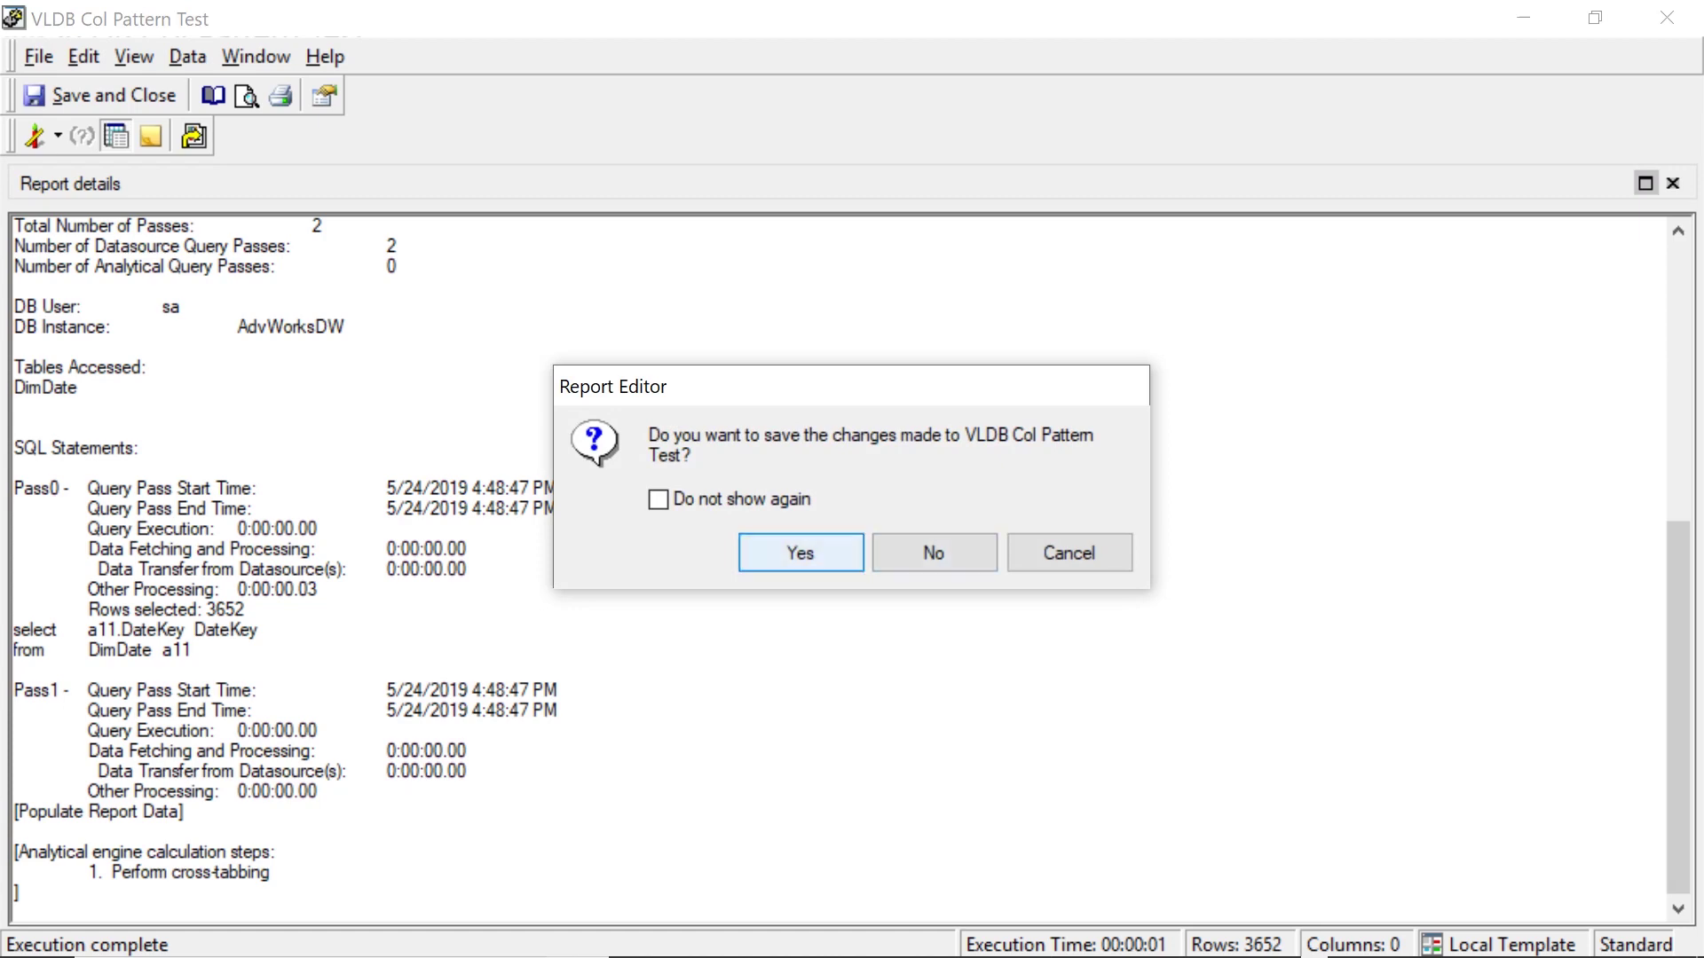
pyautogui.click(933, 552)
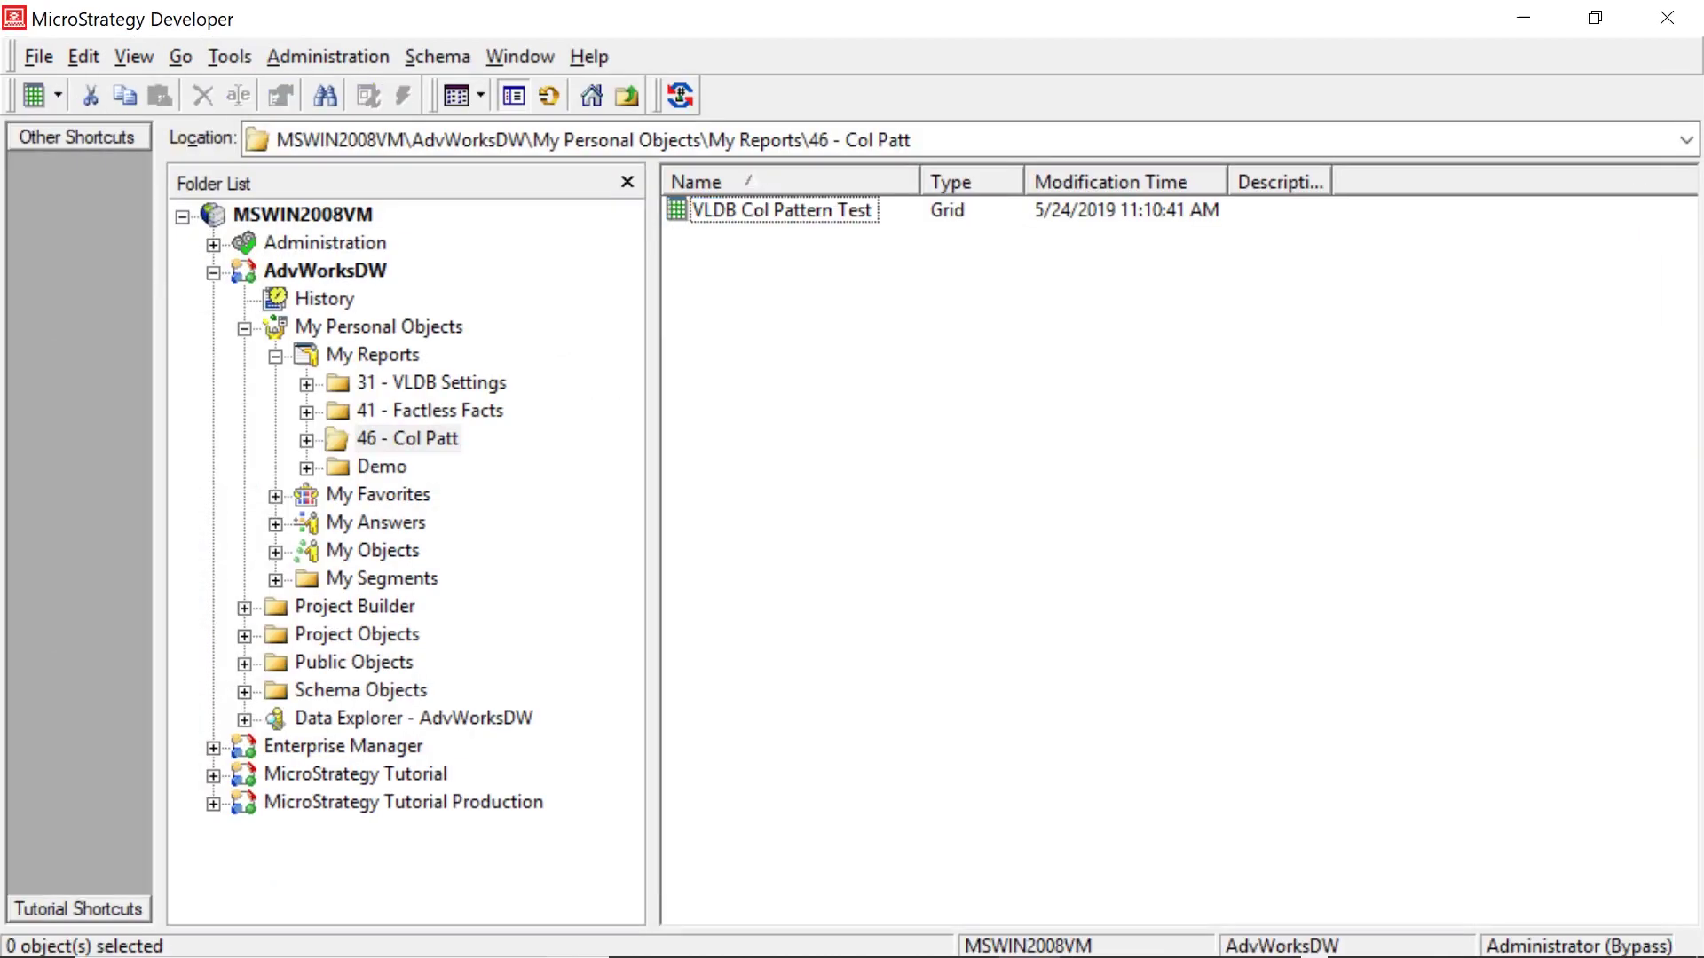
# Open the VLDB properties of the AdvWorksDW SQL data warehouse instance from the AdvWorksDW project configuration
pyautogui.rightClick(307, 268)
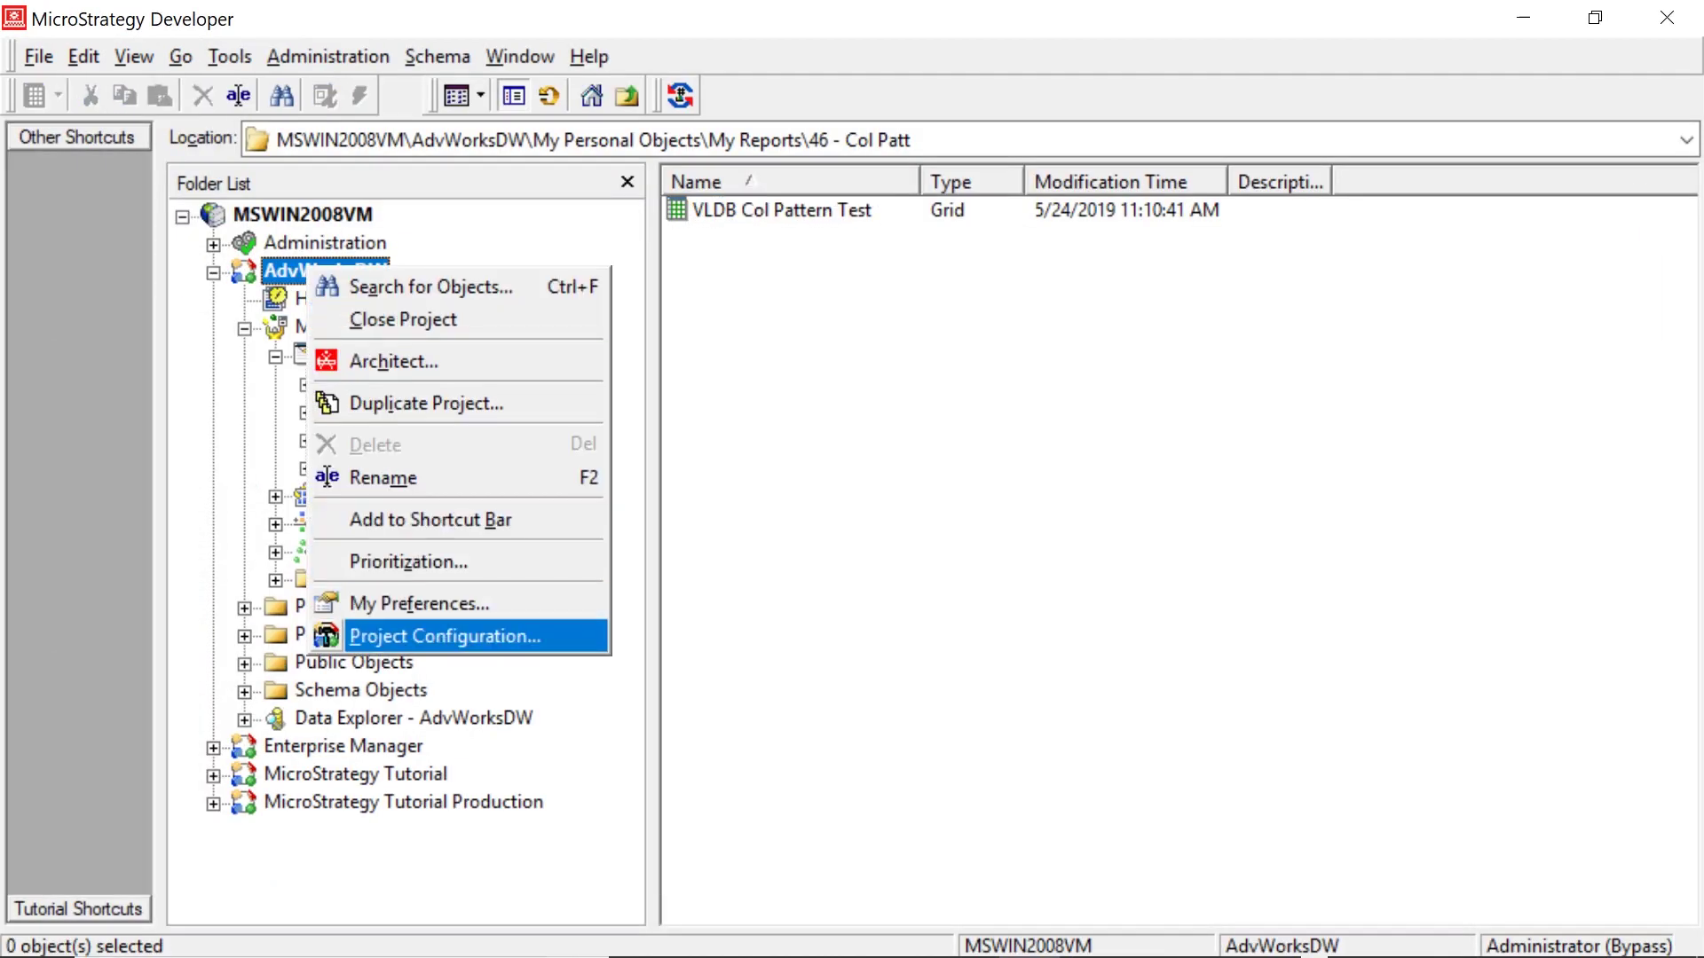
pyautogui.click(443, 636)
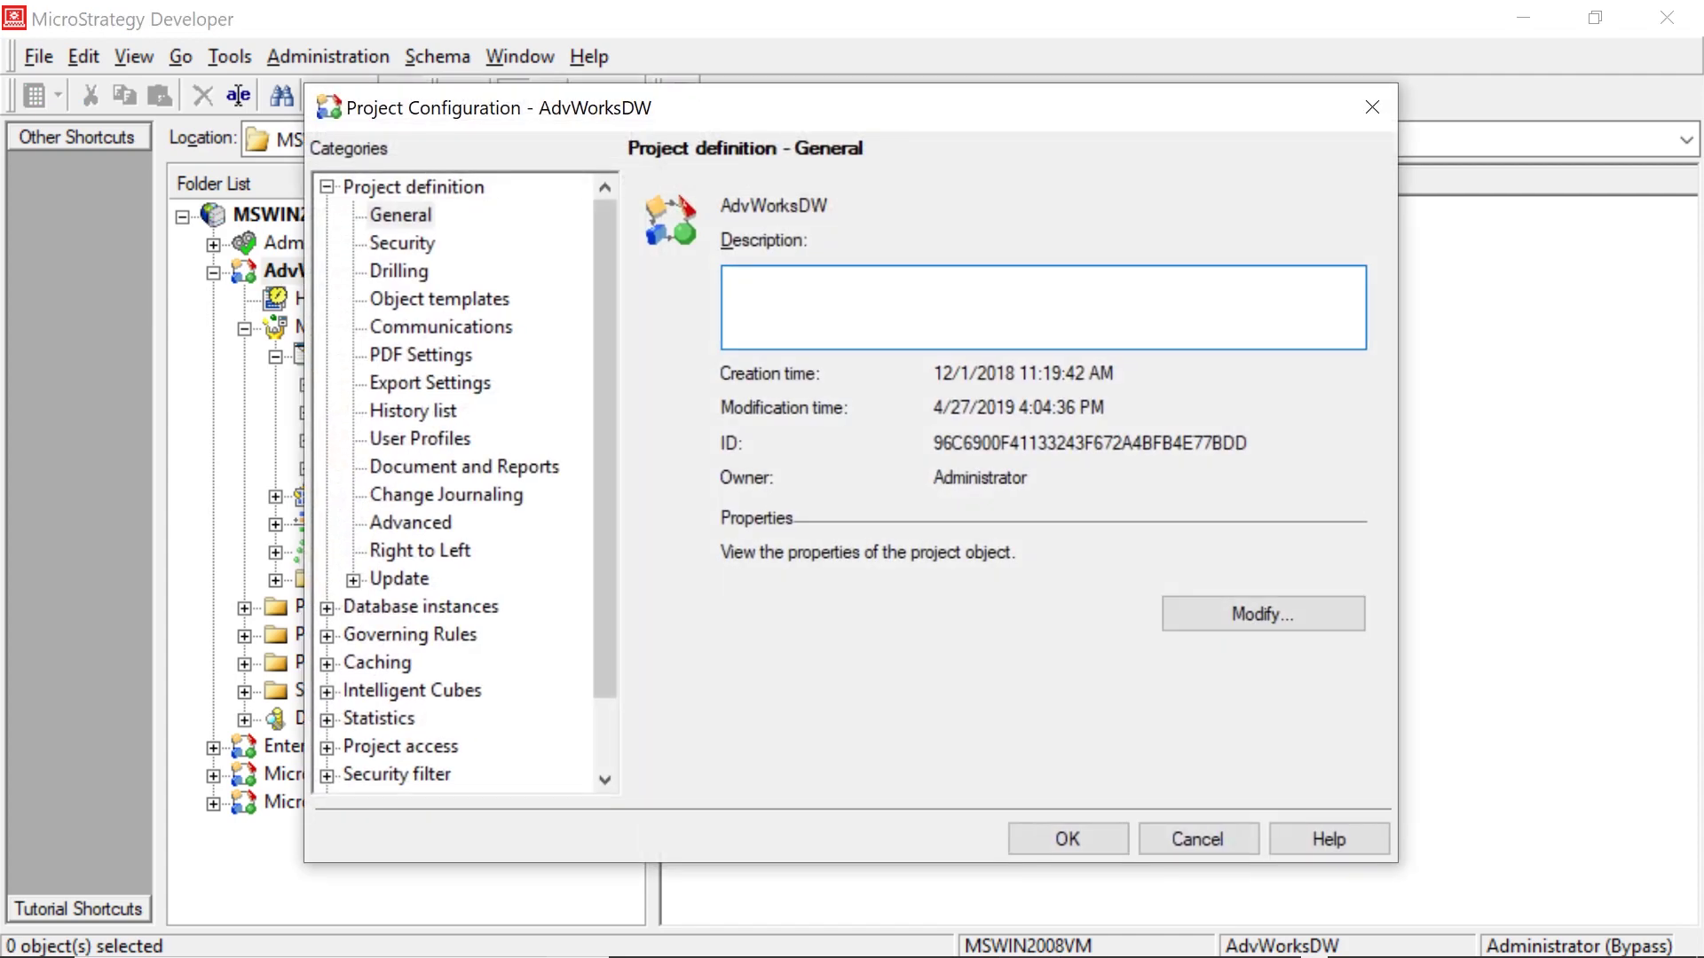
pyautogui.click(419, 606)
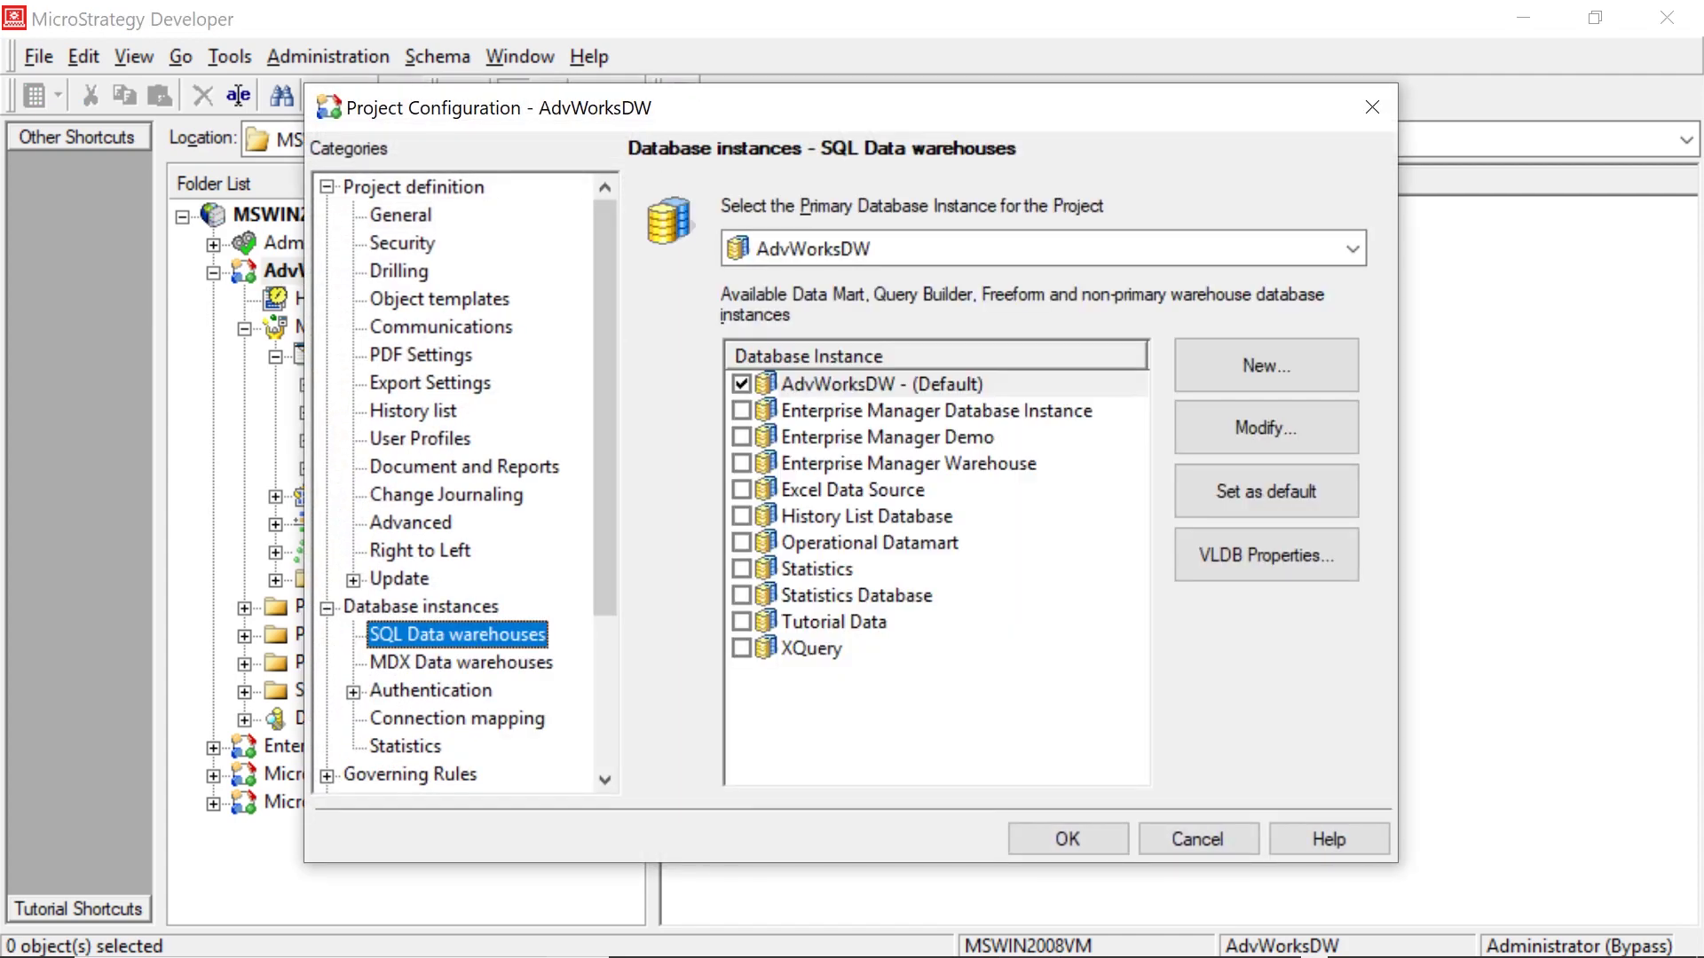
pyautogui.click(882, 383)
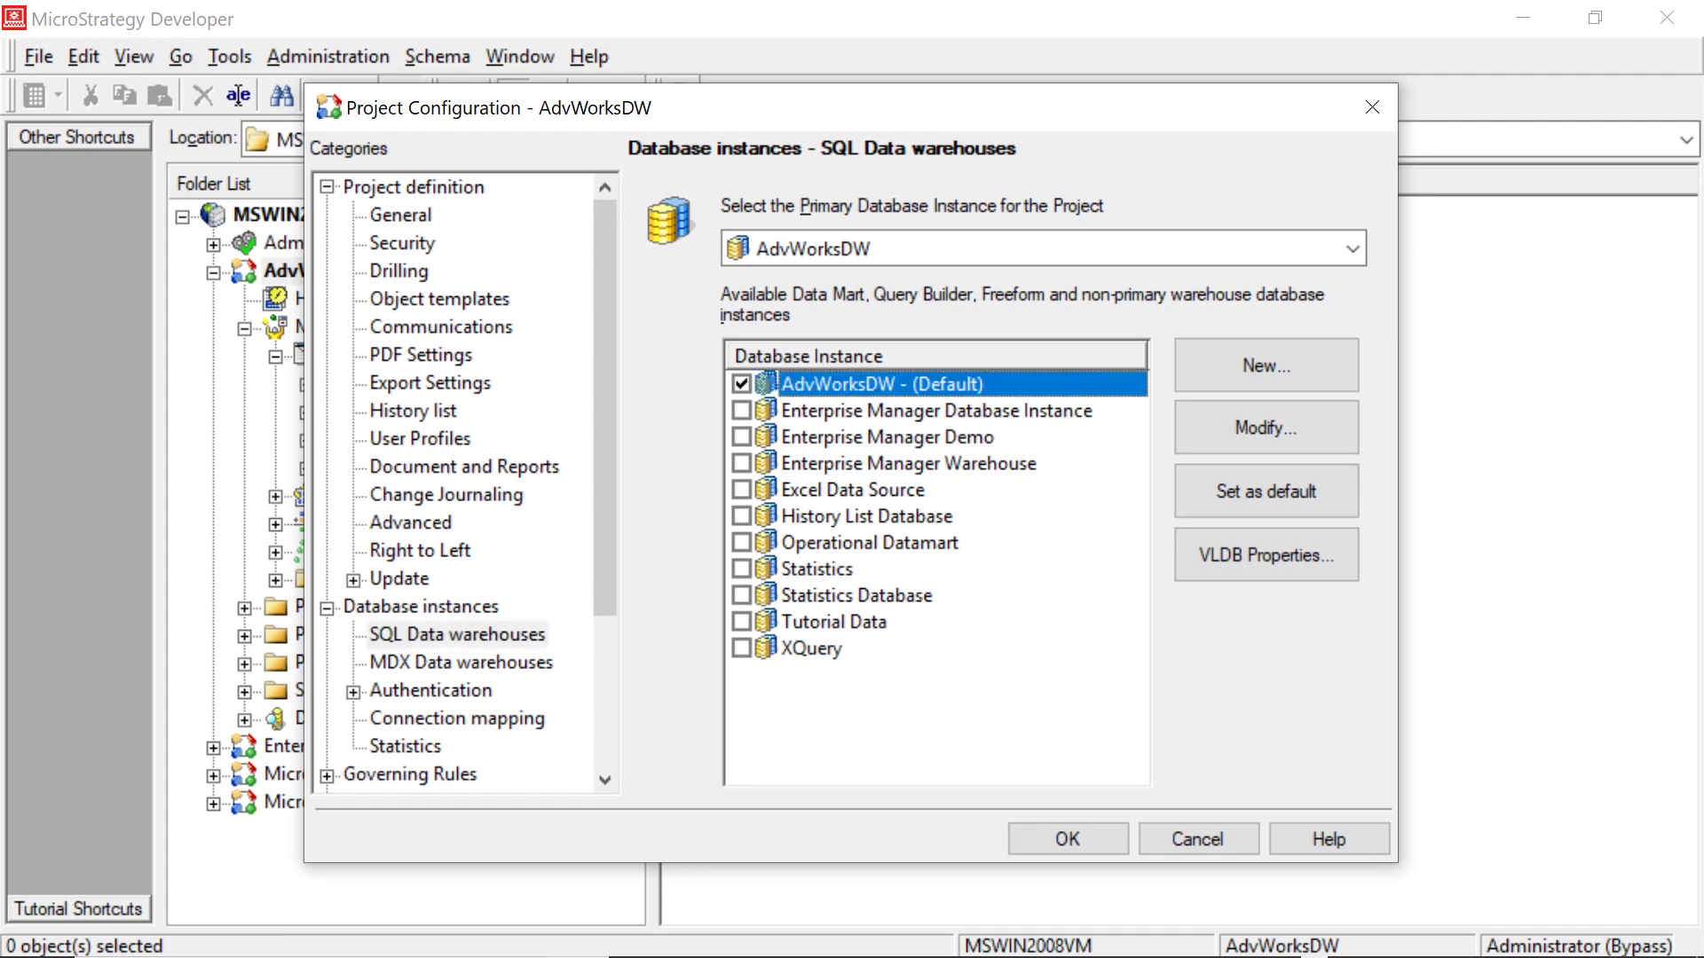
pyautogui.click(1267, 555)
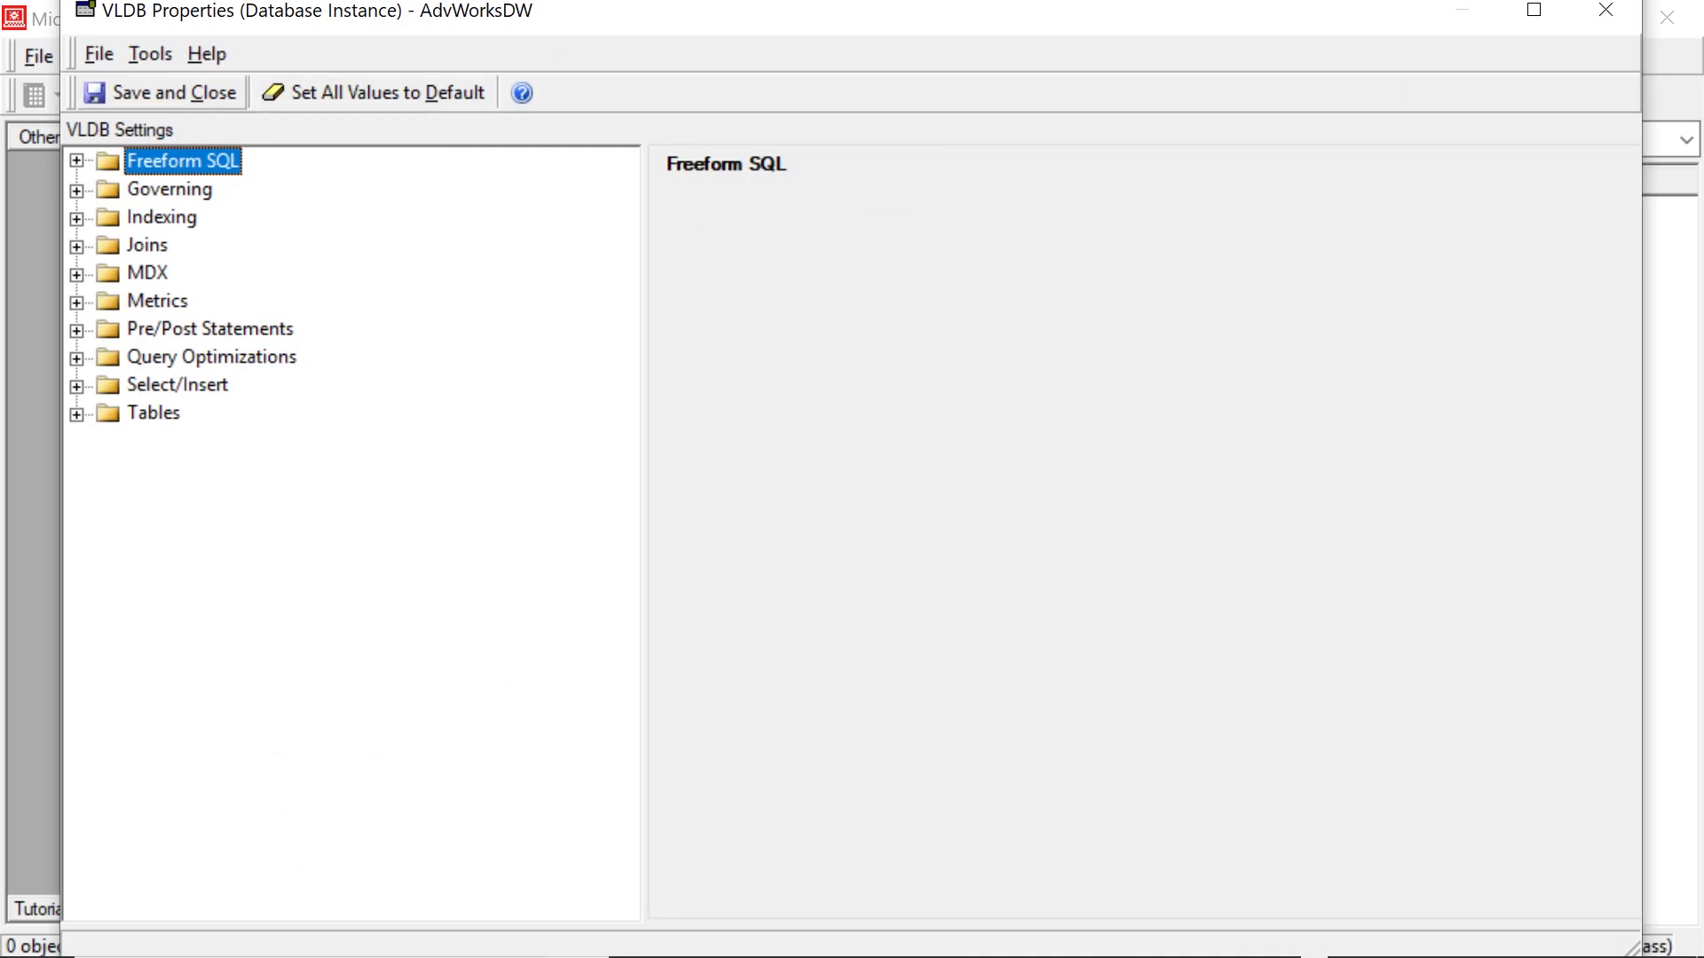
# Check that advanced settings are shown and open the Column Pattern setting in the Tables group
pyautogui.click(151, 54)
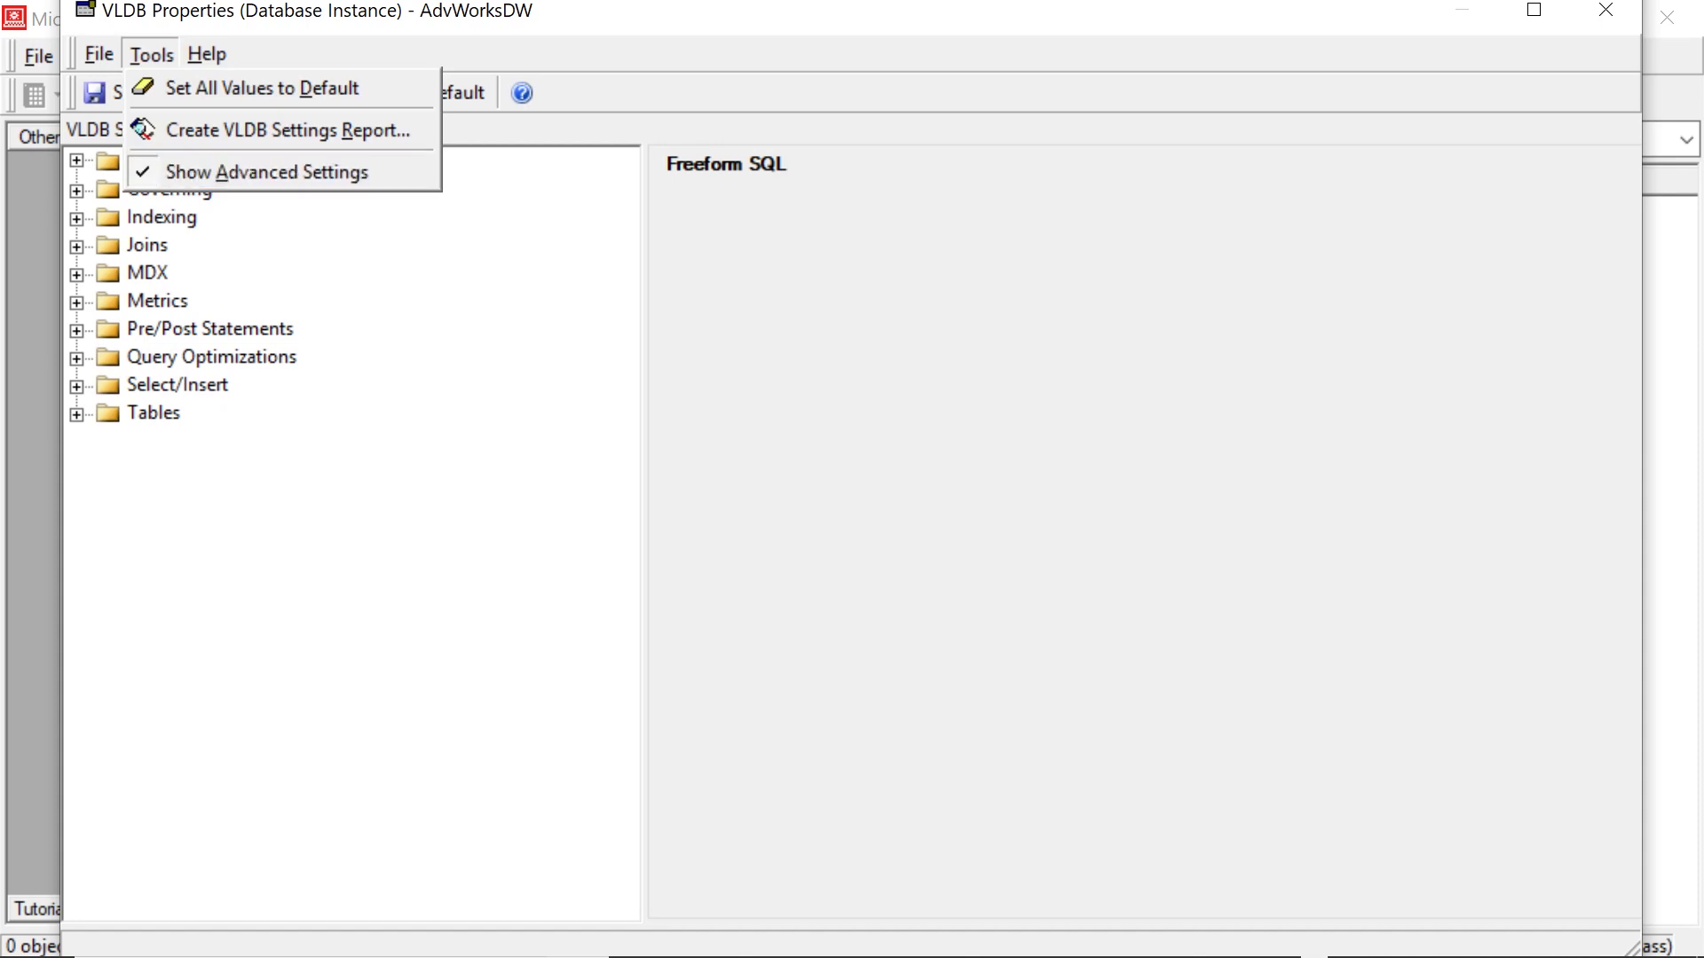
pyautogui.press('Escape')
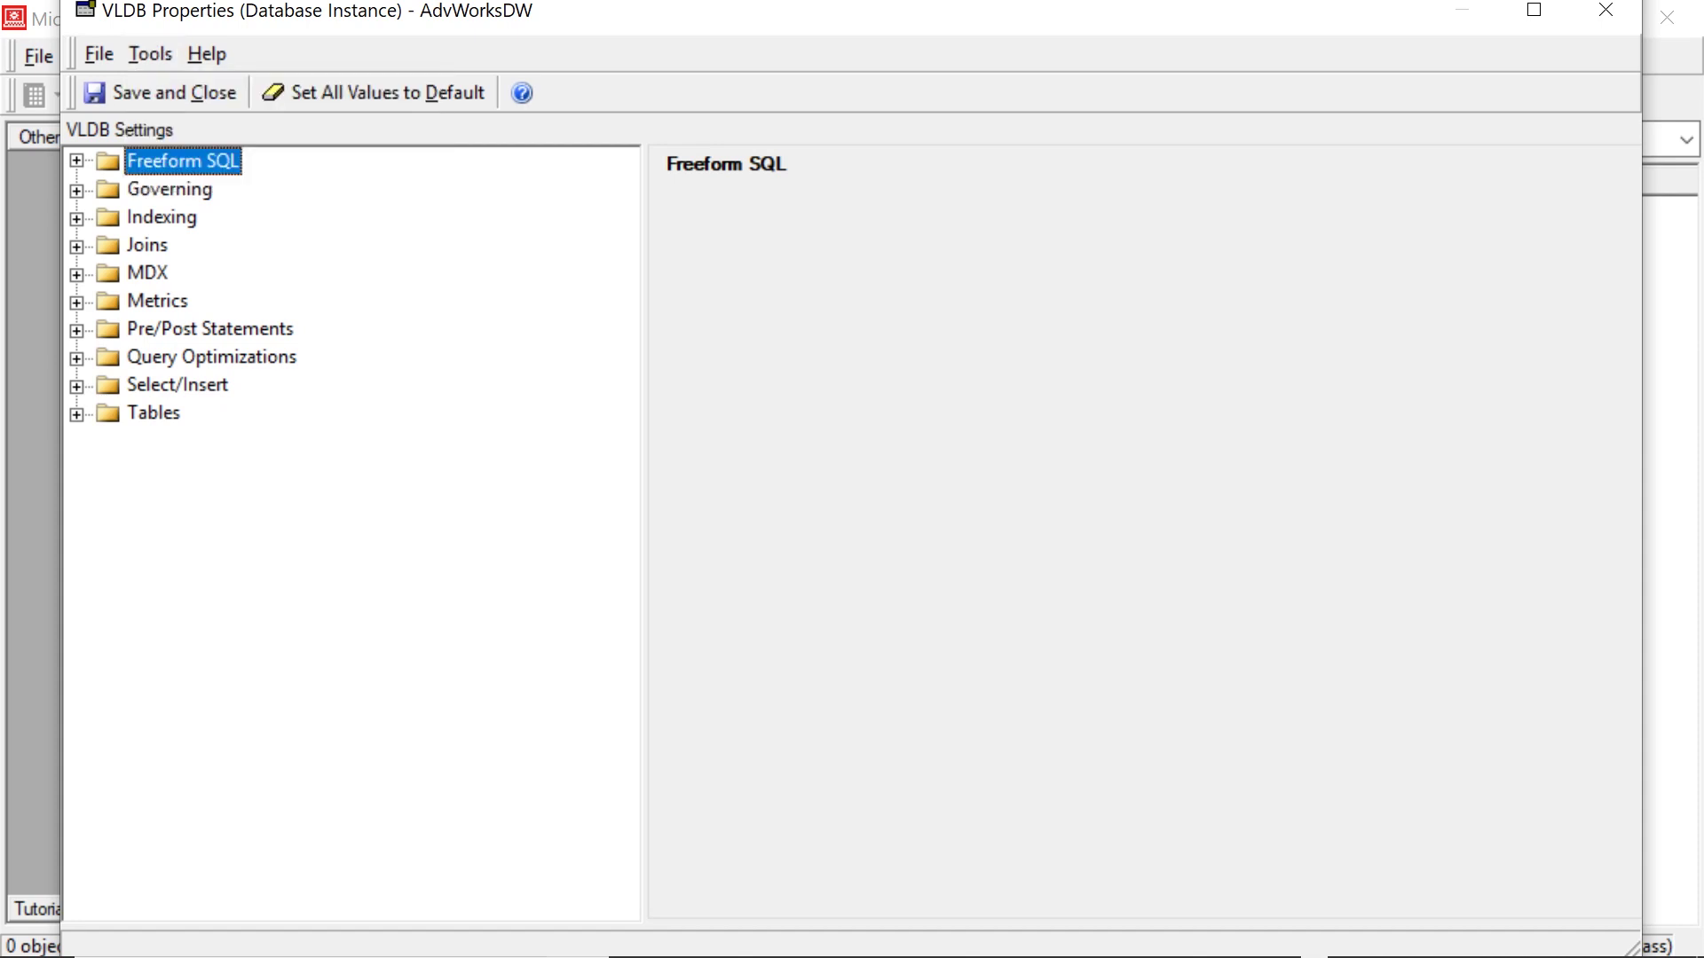
pyautogui.click(76, 414)
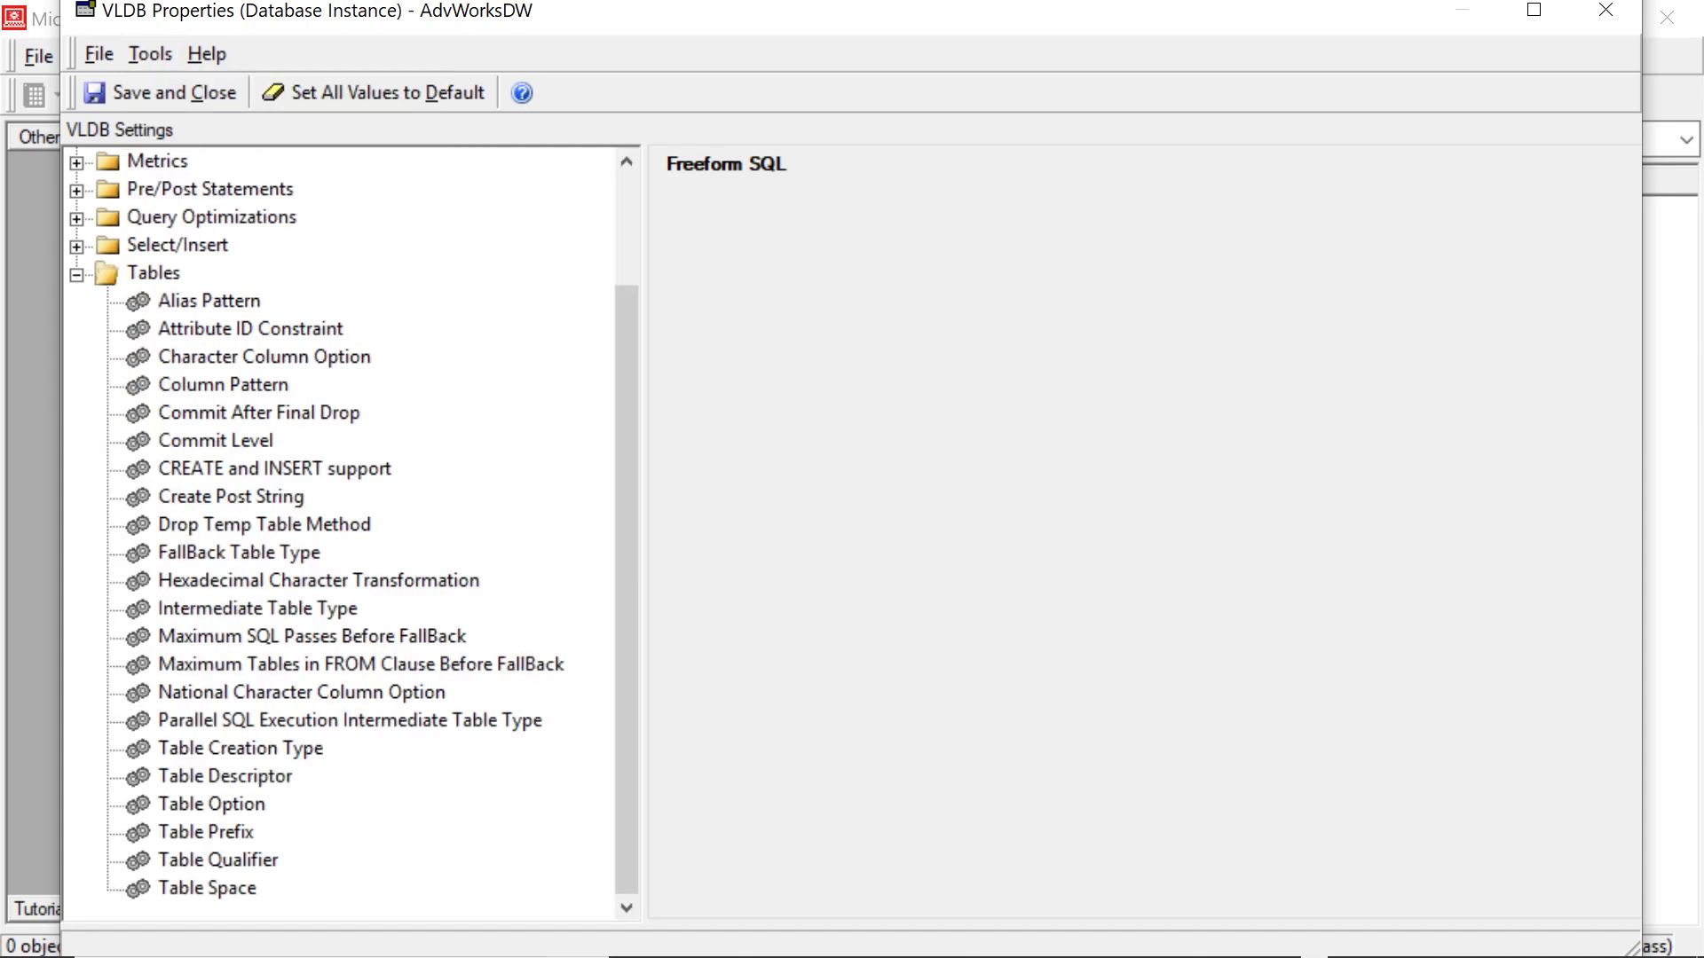
pyautogui.click(222, 384)
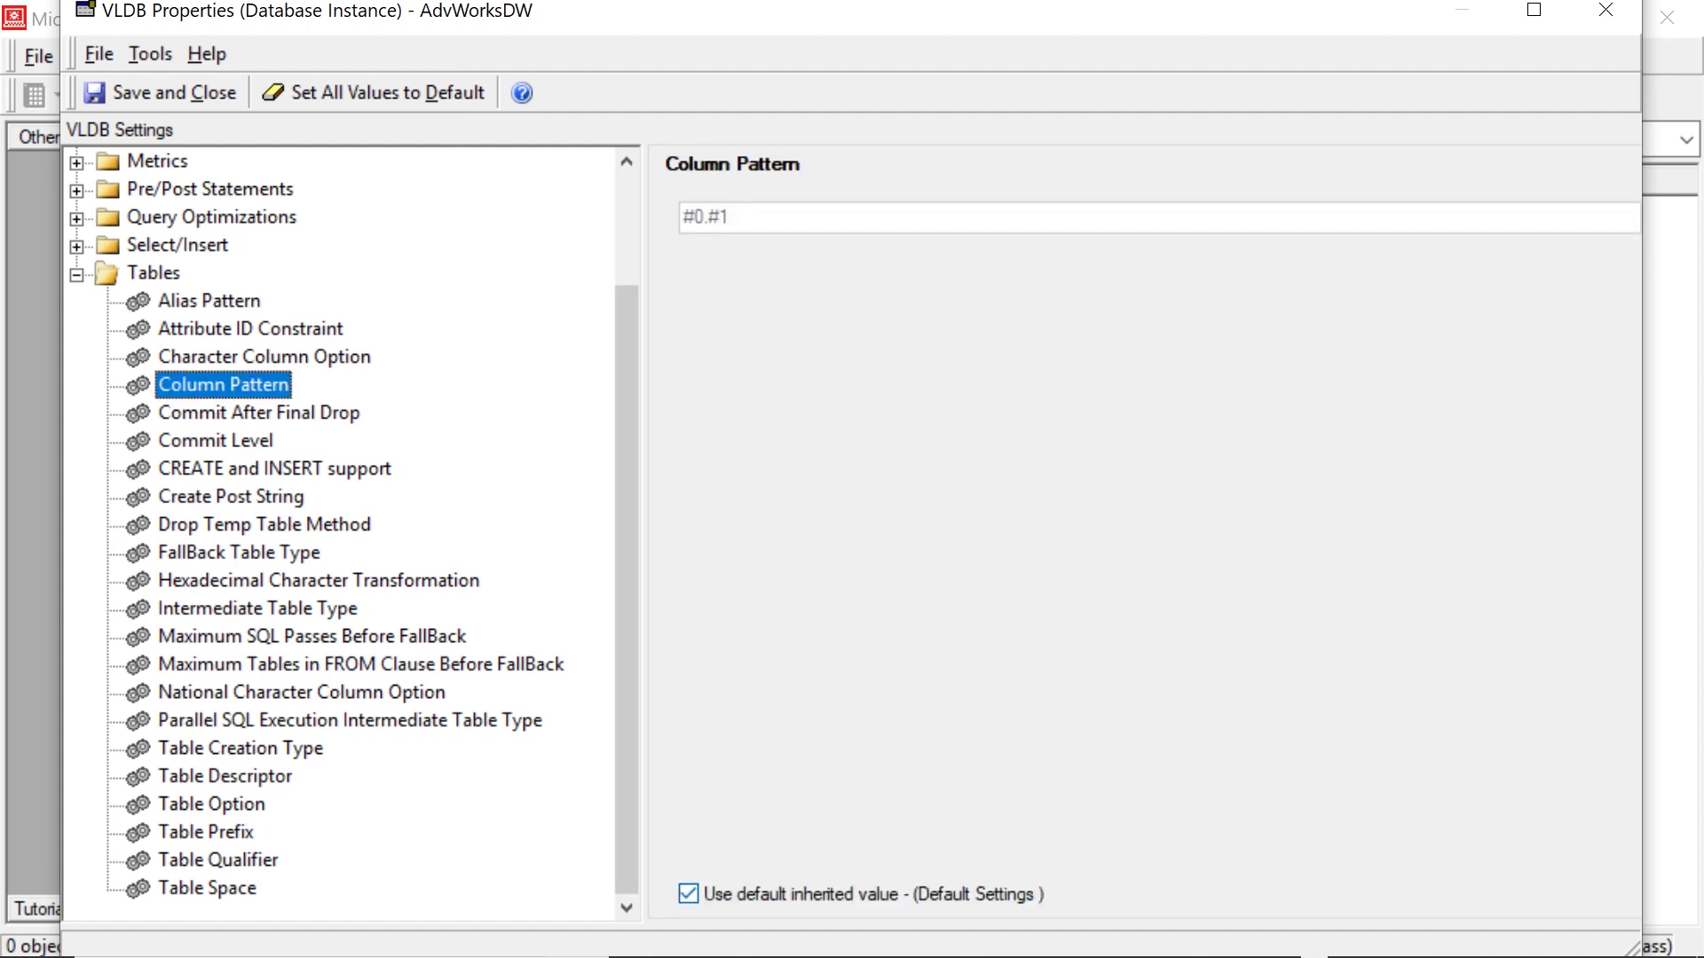
# Override the inherited default of Column Pattern and set it to #0."#1", with double quotes around #1
pyautogui.click(687, 894)
pyautogui.doubleClick(706, 217)
pyautogui.click(730, 217)
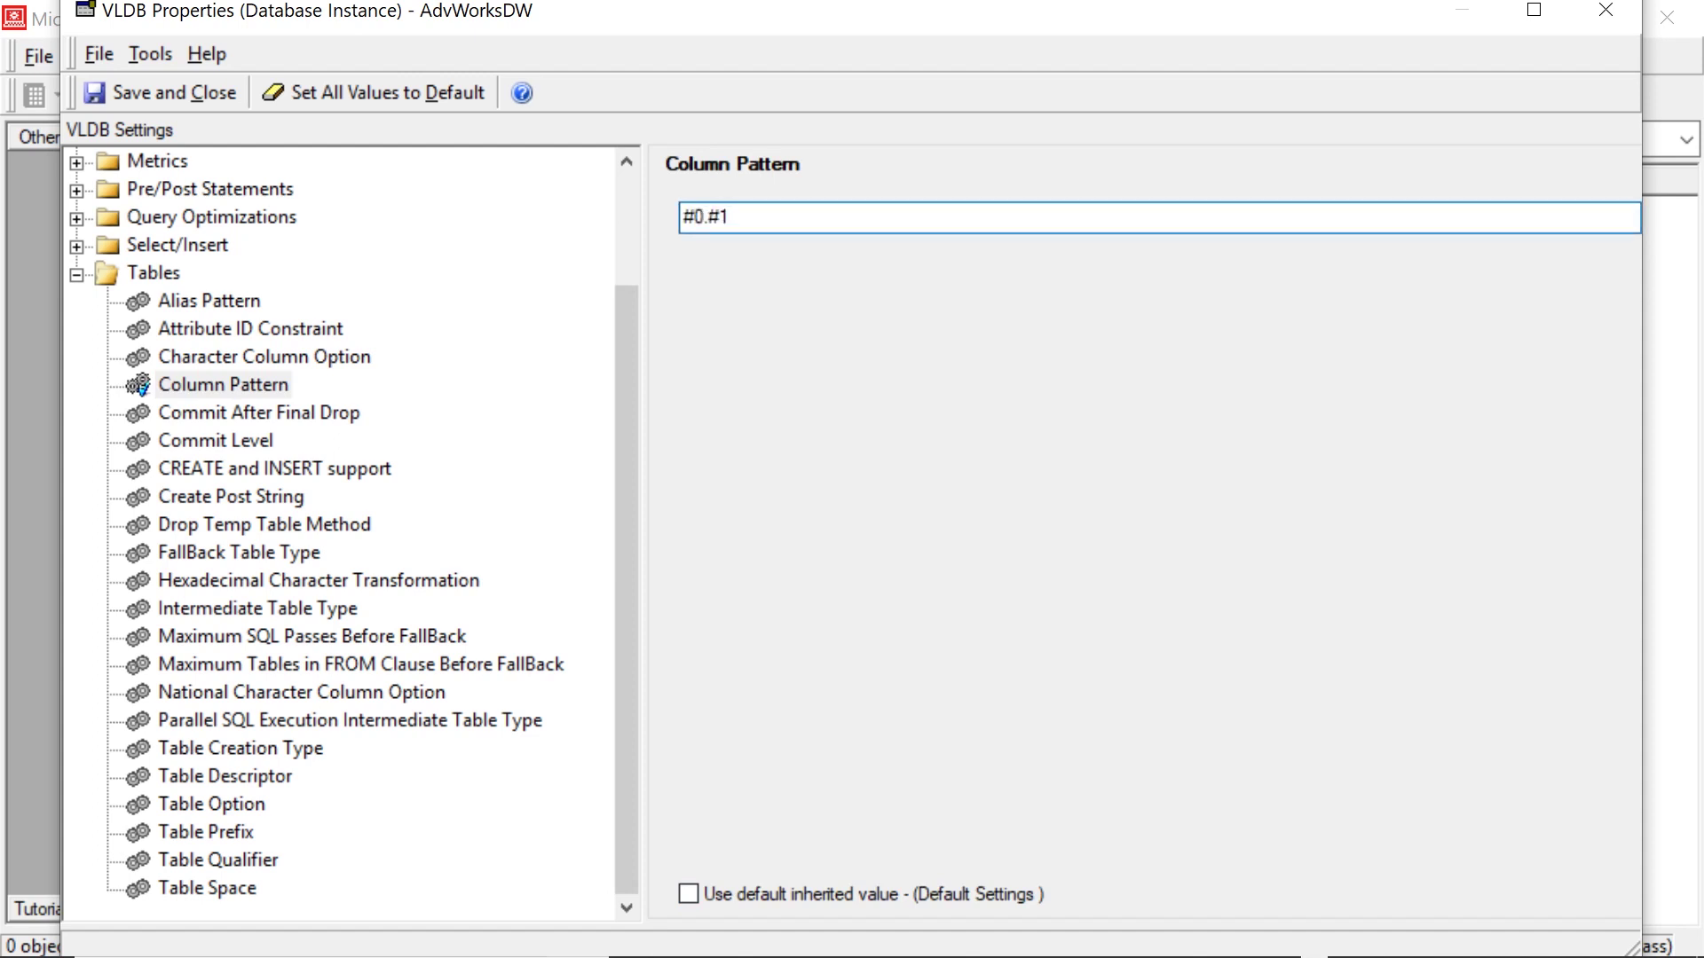
pyautogui.click(709, 217)
pyautogui.moveTo(705, 217)
pyautogui.mouseDown()
pyautogui.moveTo(681, 216)
pyautogui.moveTo(730, 217)
pyautogui.mouseUp()
pyautogui.click(729, 216)
pyautogui.click(708, 216)
pyautogui.write('"')
pyautogui.press('Right')
pyautogui.press('Right')
pyautogui.write('"')
# Save and close the VLDB properties, acknowledge the server restart notice, and leave the project configuration
pyautogui.click(163, 93)
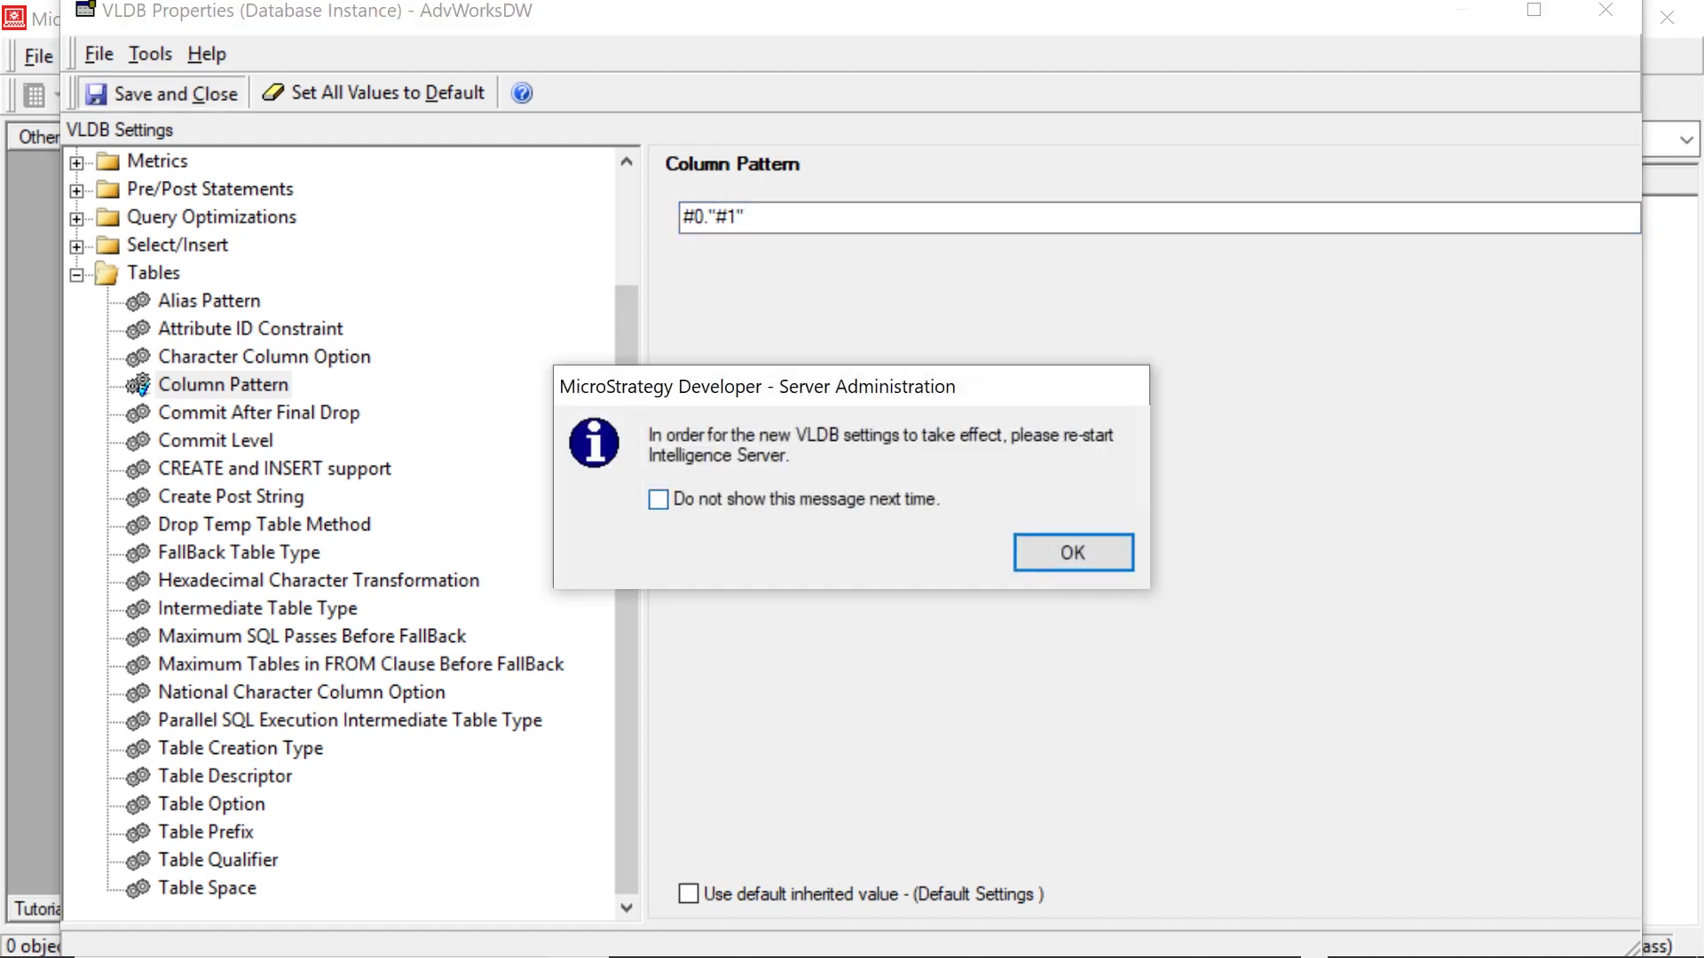
pyautogui.press('Return')
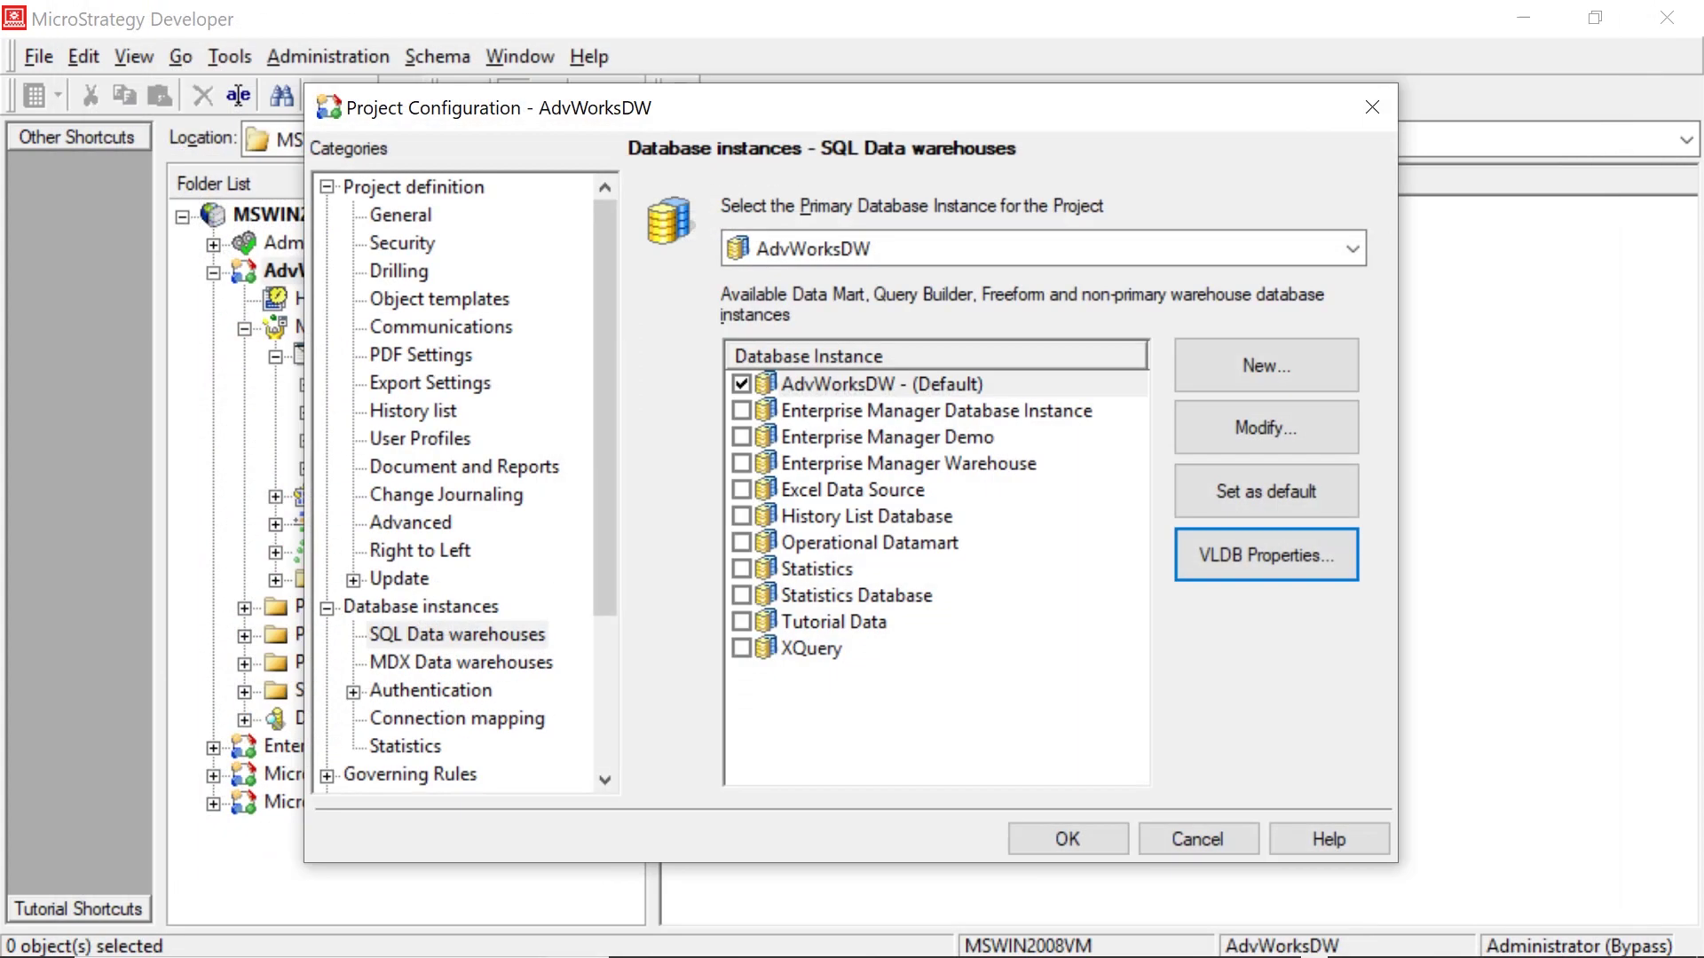
pyautogui.press('Return')
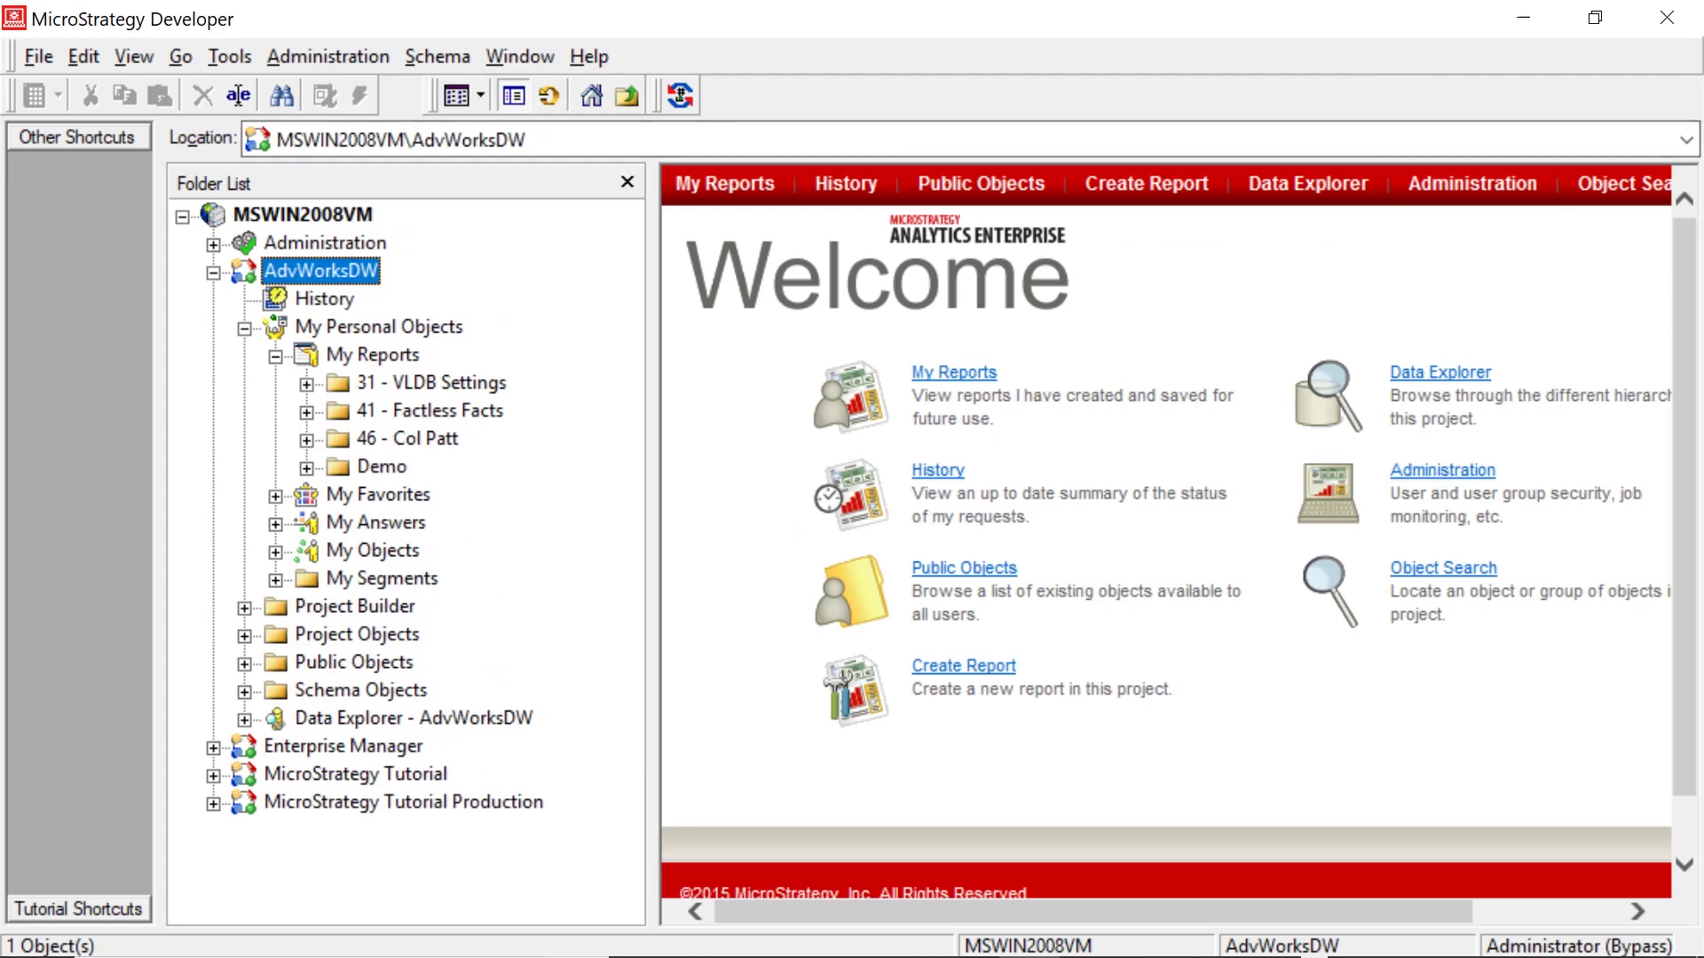
# Switch to Command Manager and enter the script statement UNLOAD PROJECT "AdvWorksDW";
pyautogui.click(1304, 936)
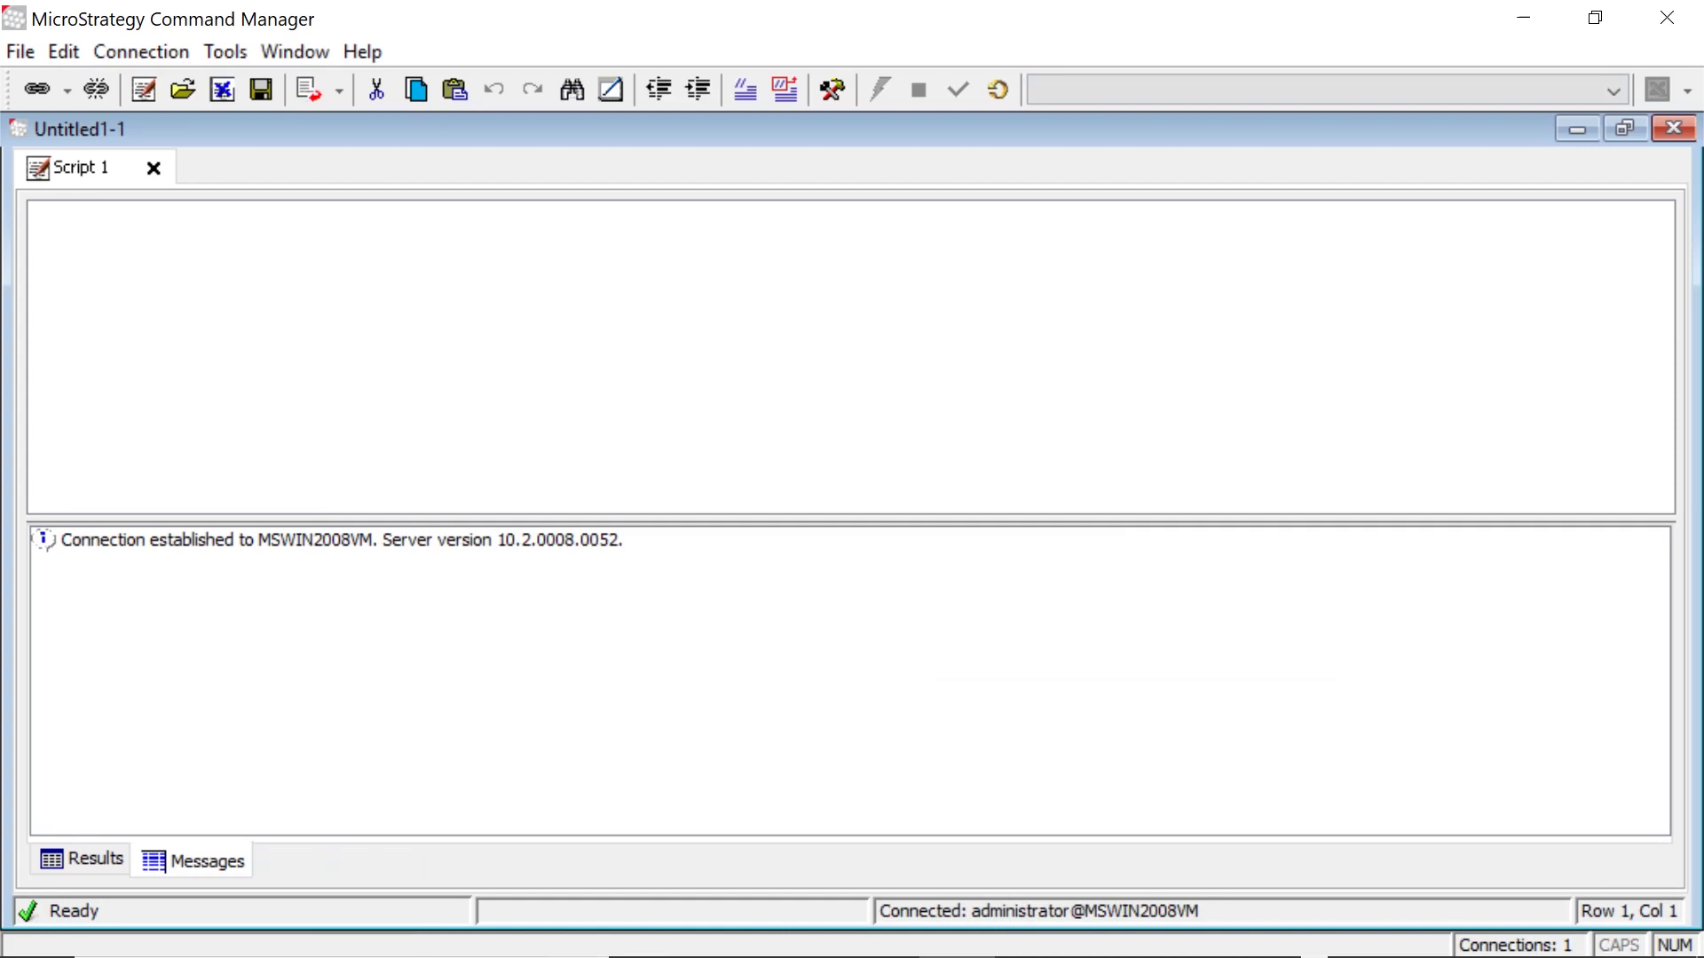
pyautogui.write('UNLOAD project "')
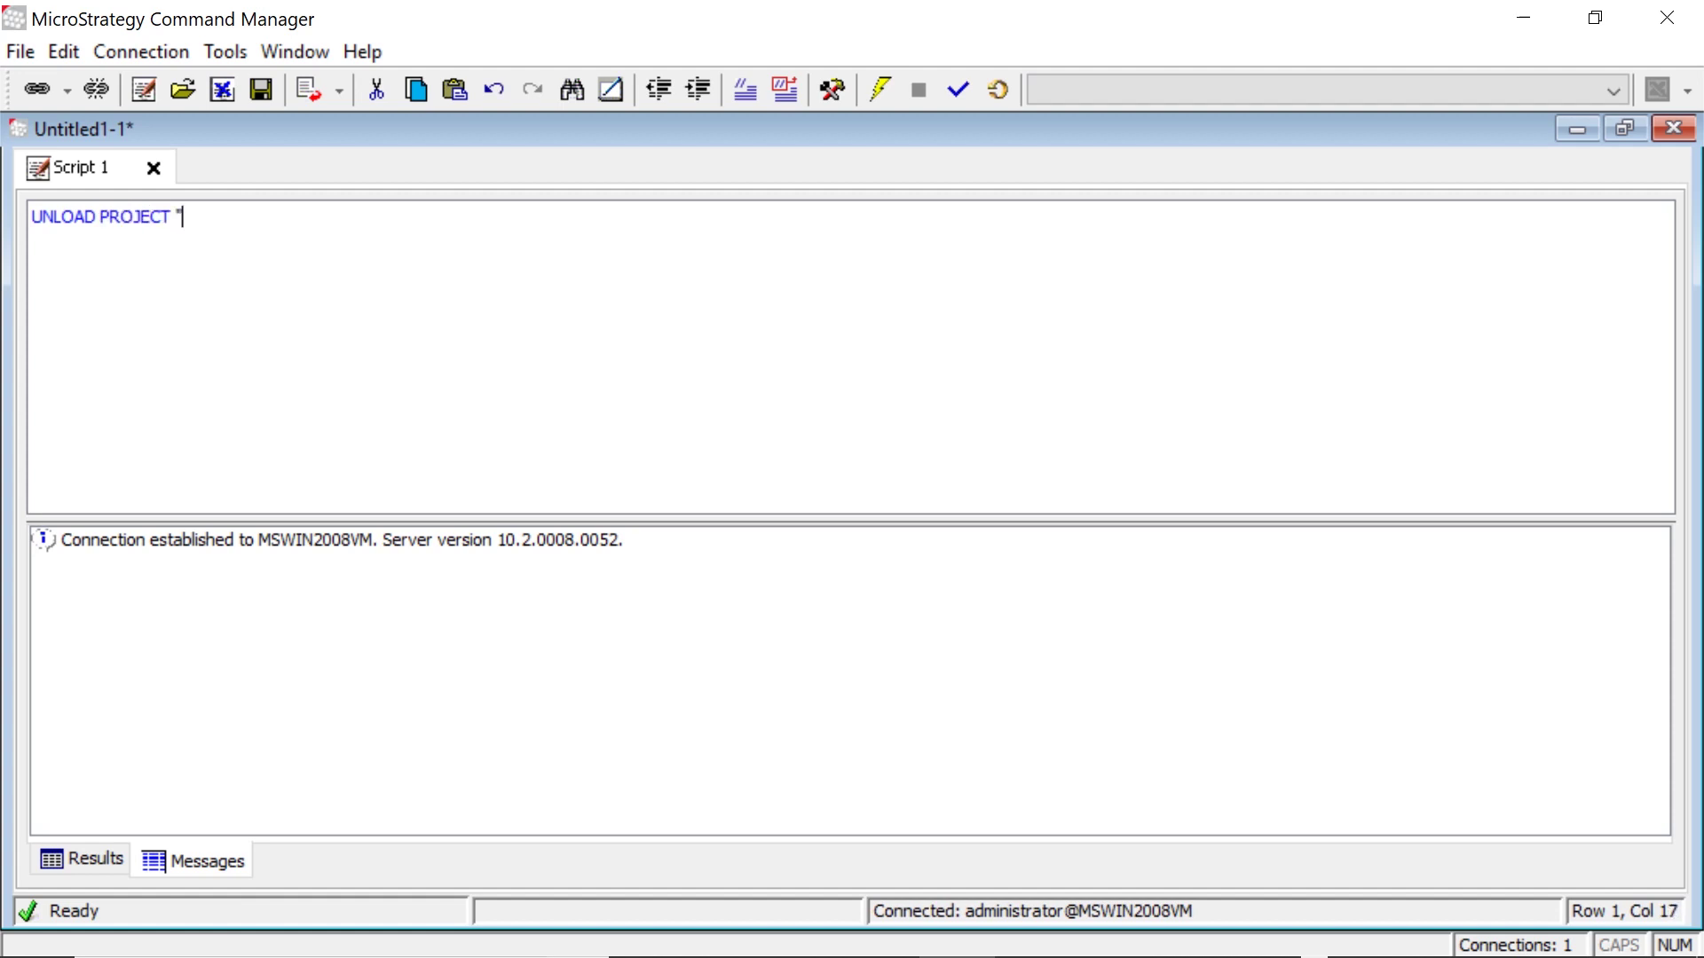
pyautogui.write('AdvWorksDW";')
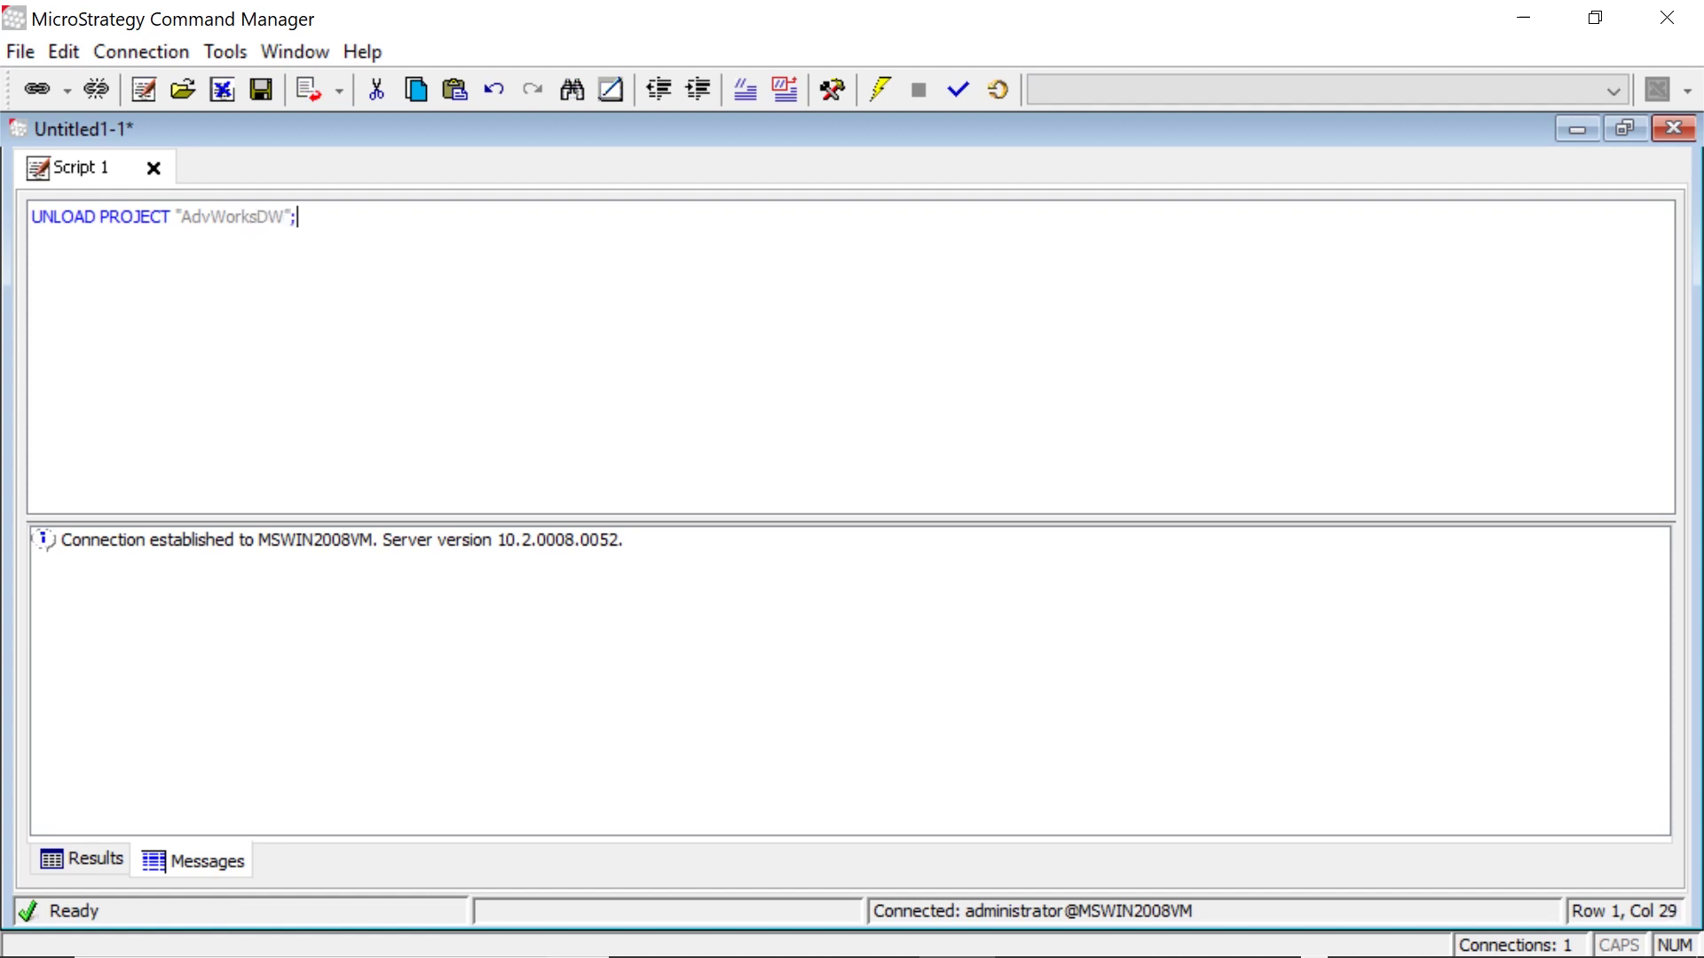
# Start a LOAD PROJECT "" statement with an empty name, separated by a blank line below the unload statement
pyautogui.press('Return')
pyautogui.press('Return')
pyautogui.write('LOAD pronec')
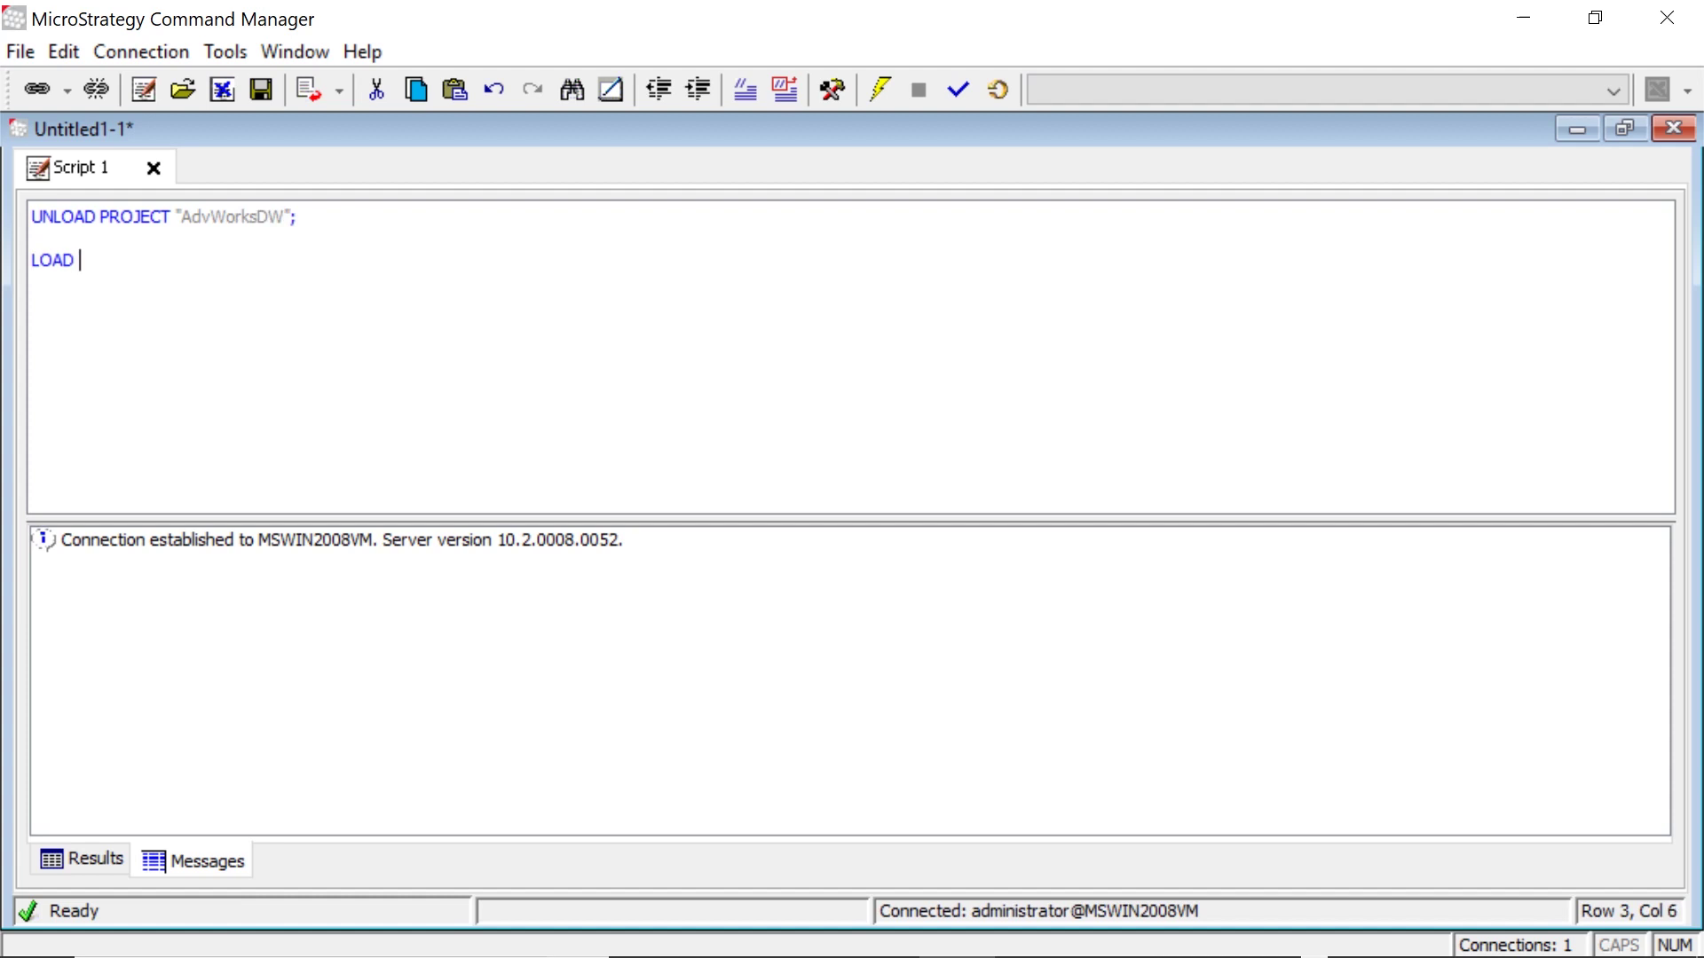
pyautogui.press('BackSpace')
pyautogui.press('BackSpace')
pyautogui.press('BackSpace')
pyautogui.write('ject ""')
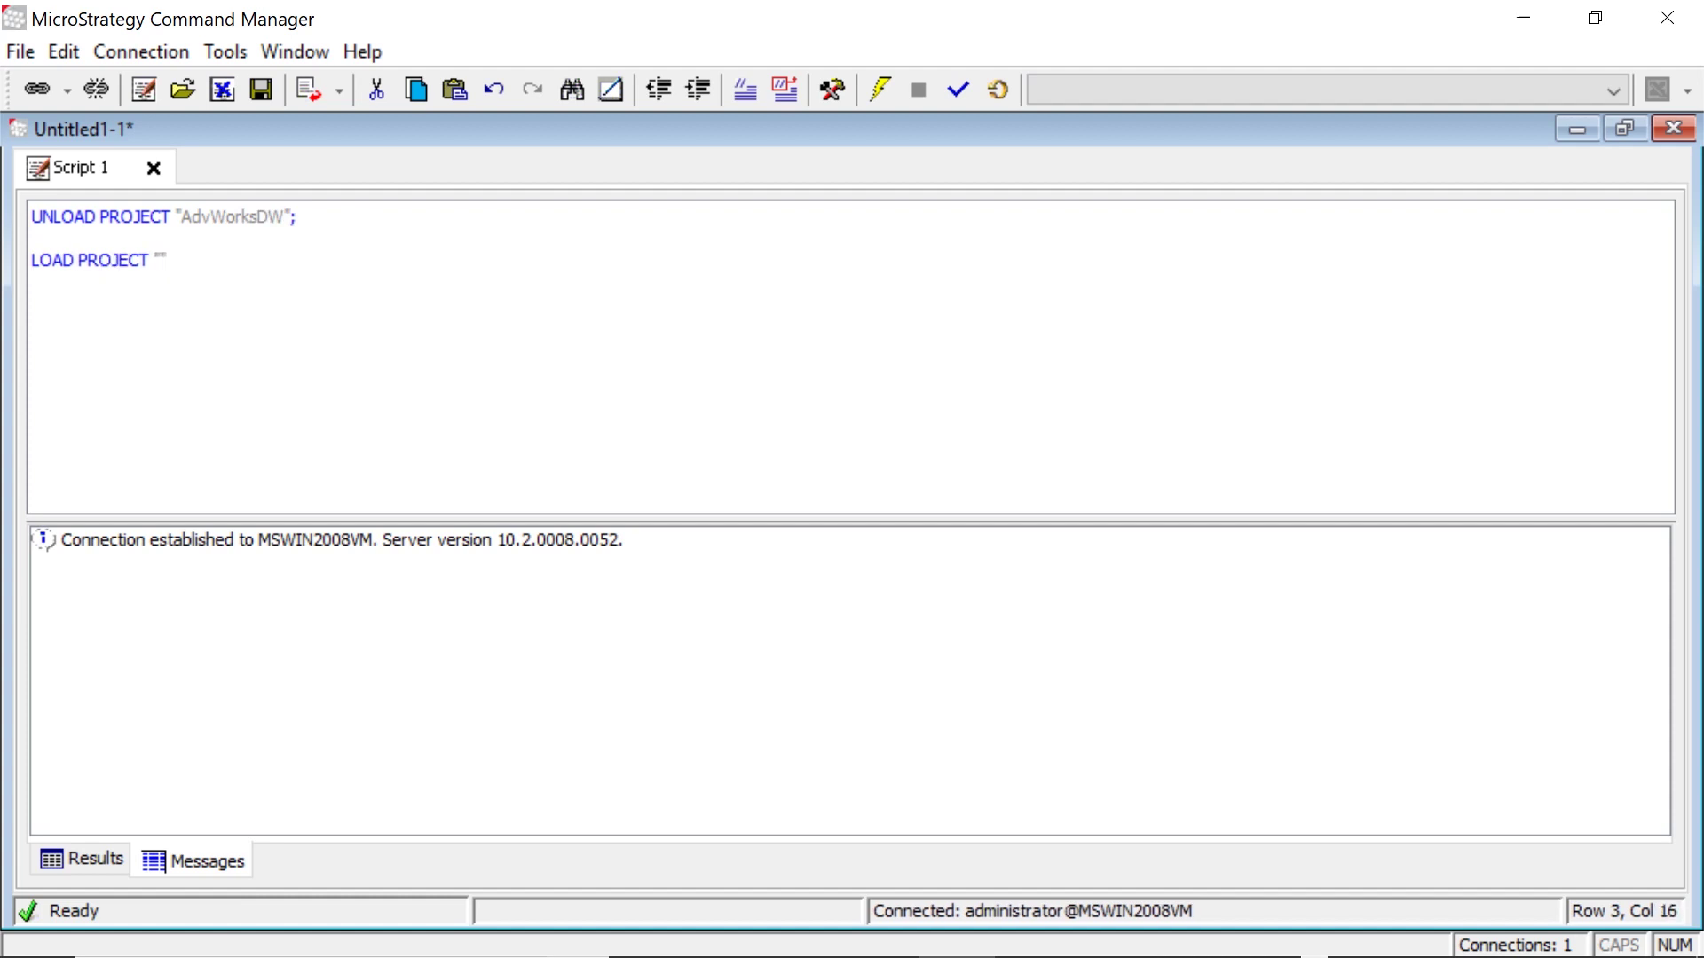
# Copy the name AdvWorksDW into the LOAD PROJECT quotes, end the statement with a semicolon, and execute the script
pyautogui.tripleClick(213, 216)
pyautogui.click(212, 216)
pyautogui.doubleClick(213, 217)
pyautogui.hotkey('ctrl', 'c')
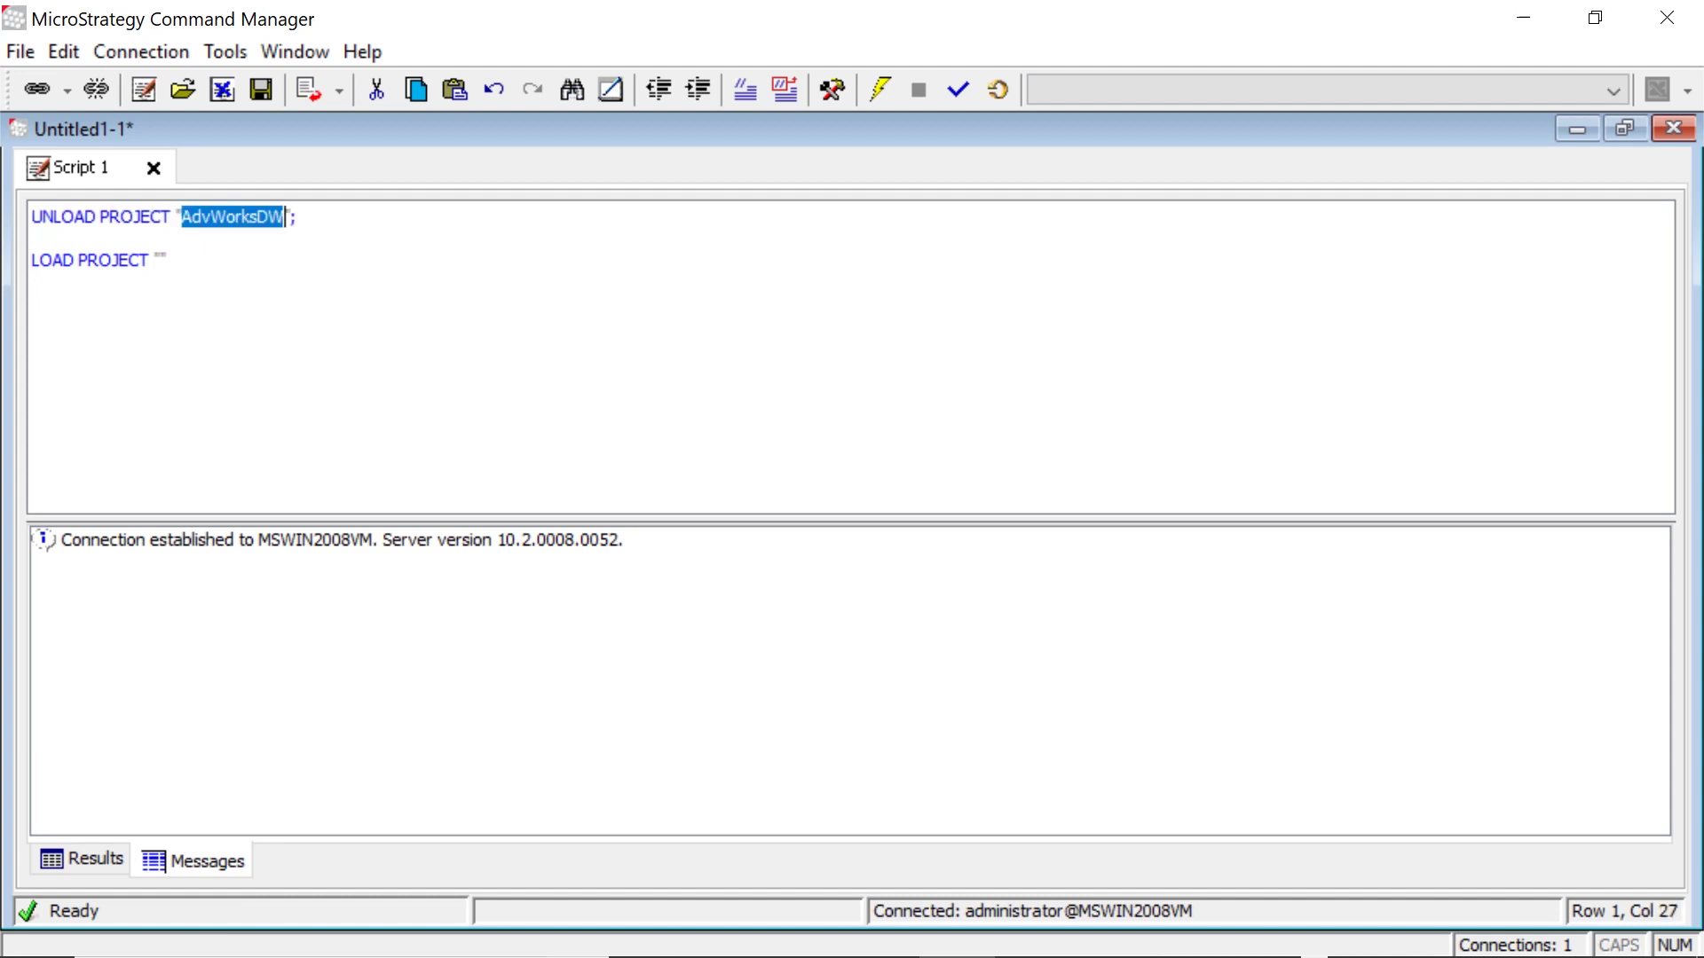
pyautogui.click(167, 260)
pyautogui.press('Left')
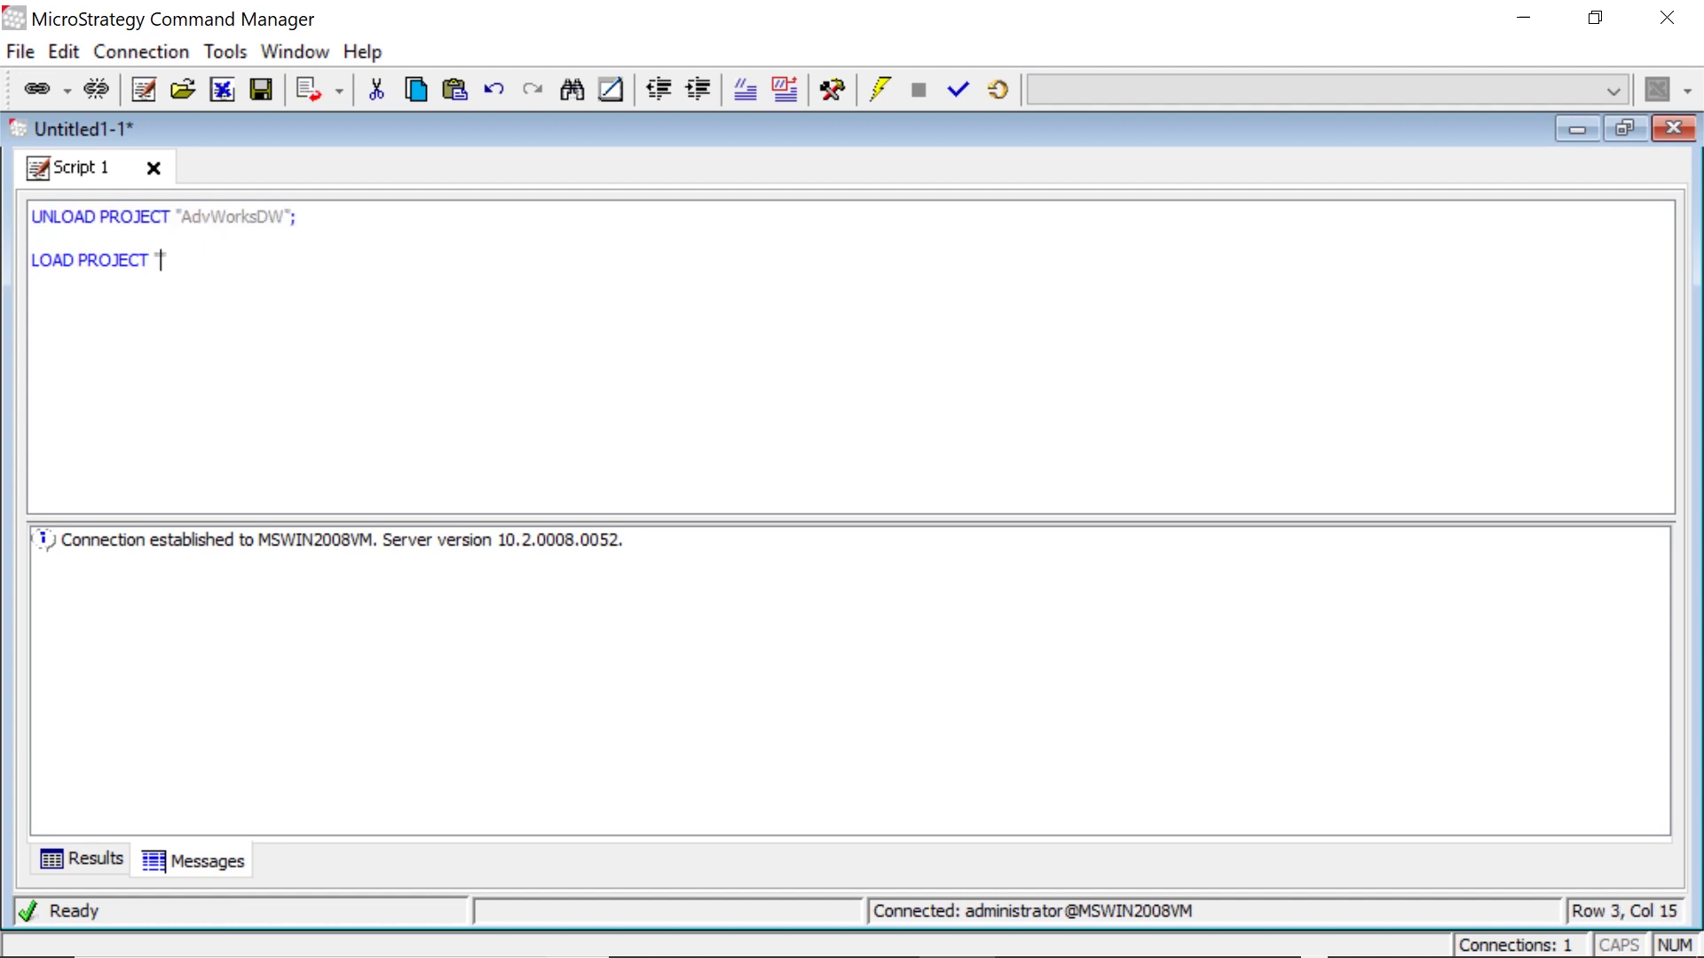
pyautogui.hotkey('ctrl', 'v')
pyautogui.press('Right')
pyautogui.write(';')
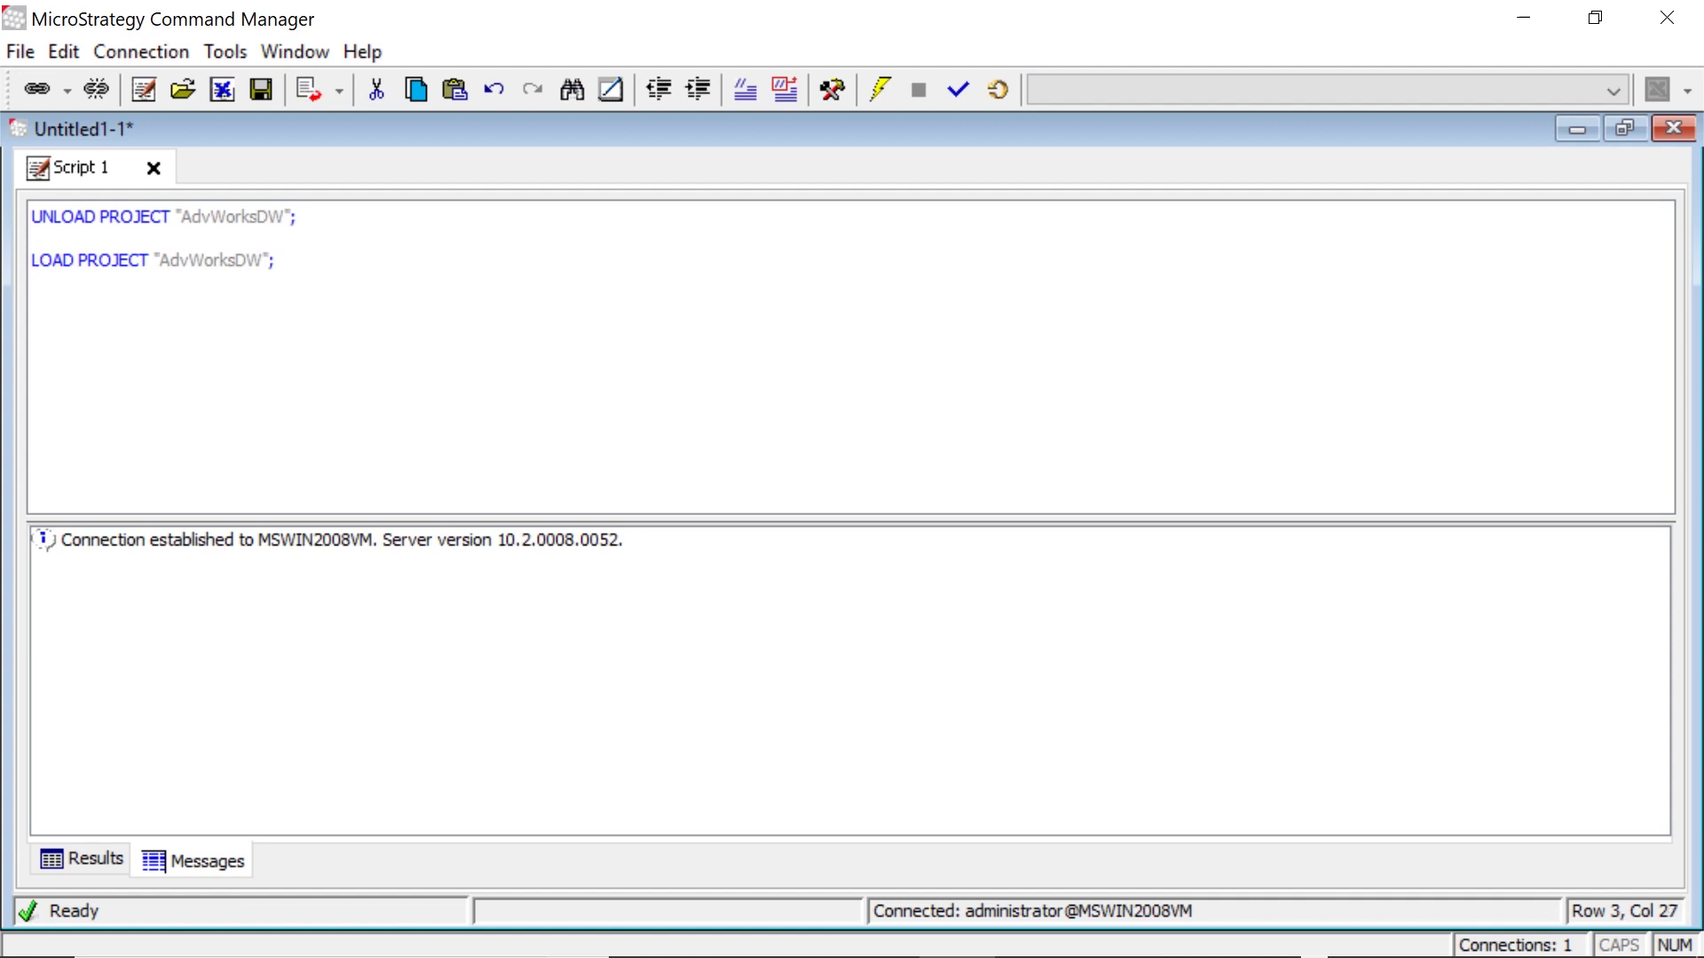
pyautogui.press('F5')
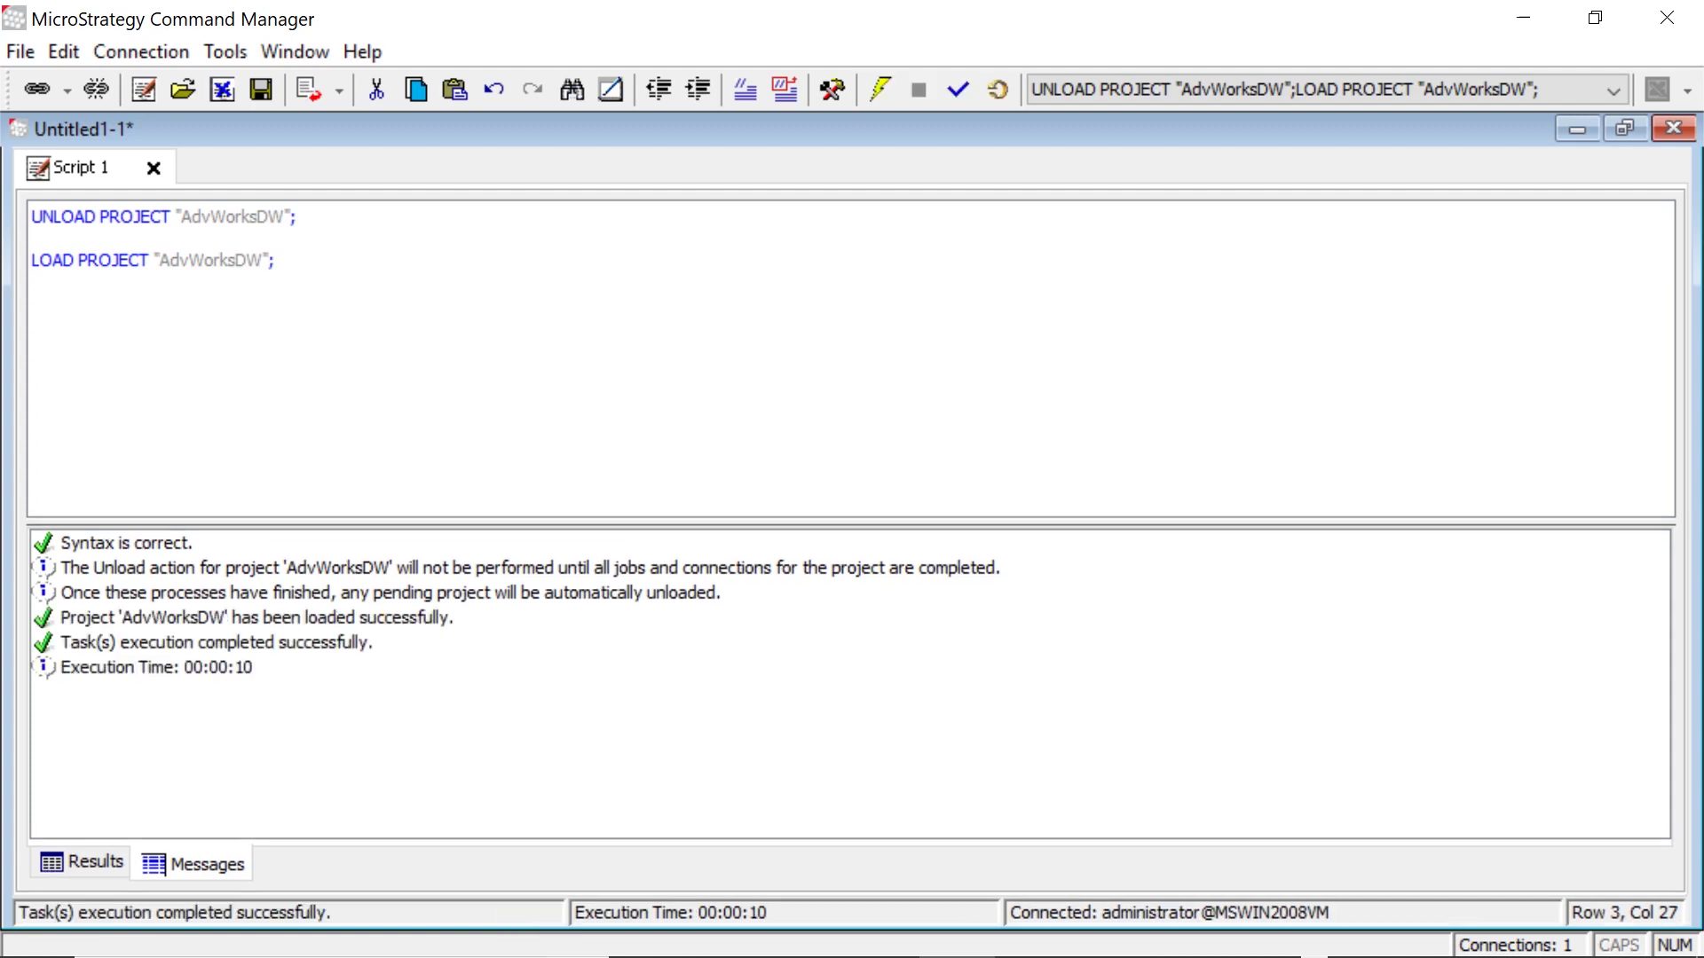
# Return to MicroStrategy Developer, then disconnect from and reconnect to the MSWIN2008VM project source
pyautogui.click(1523, 17)
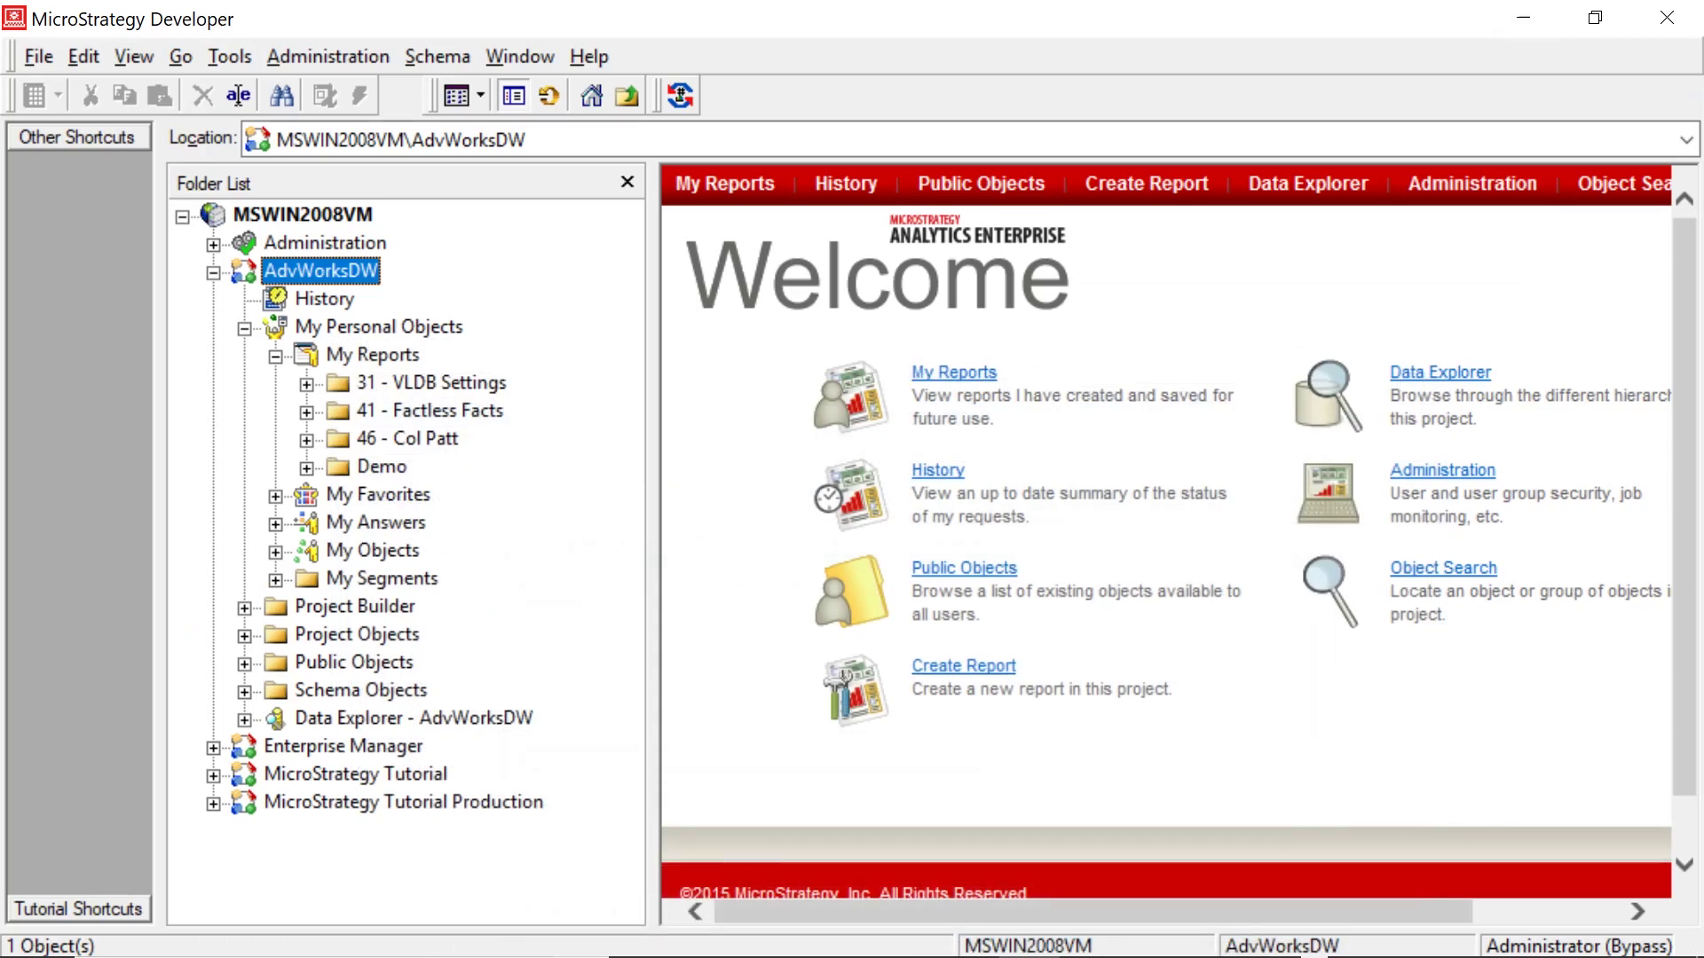
pyautogui.rightClick(333, 217)
pyautogui.click(487, 236)
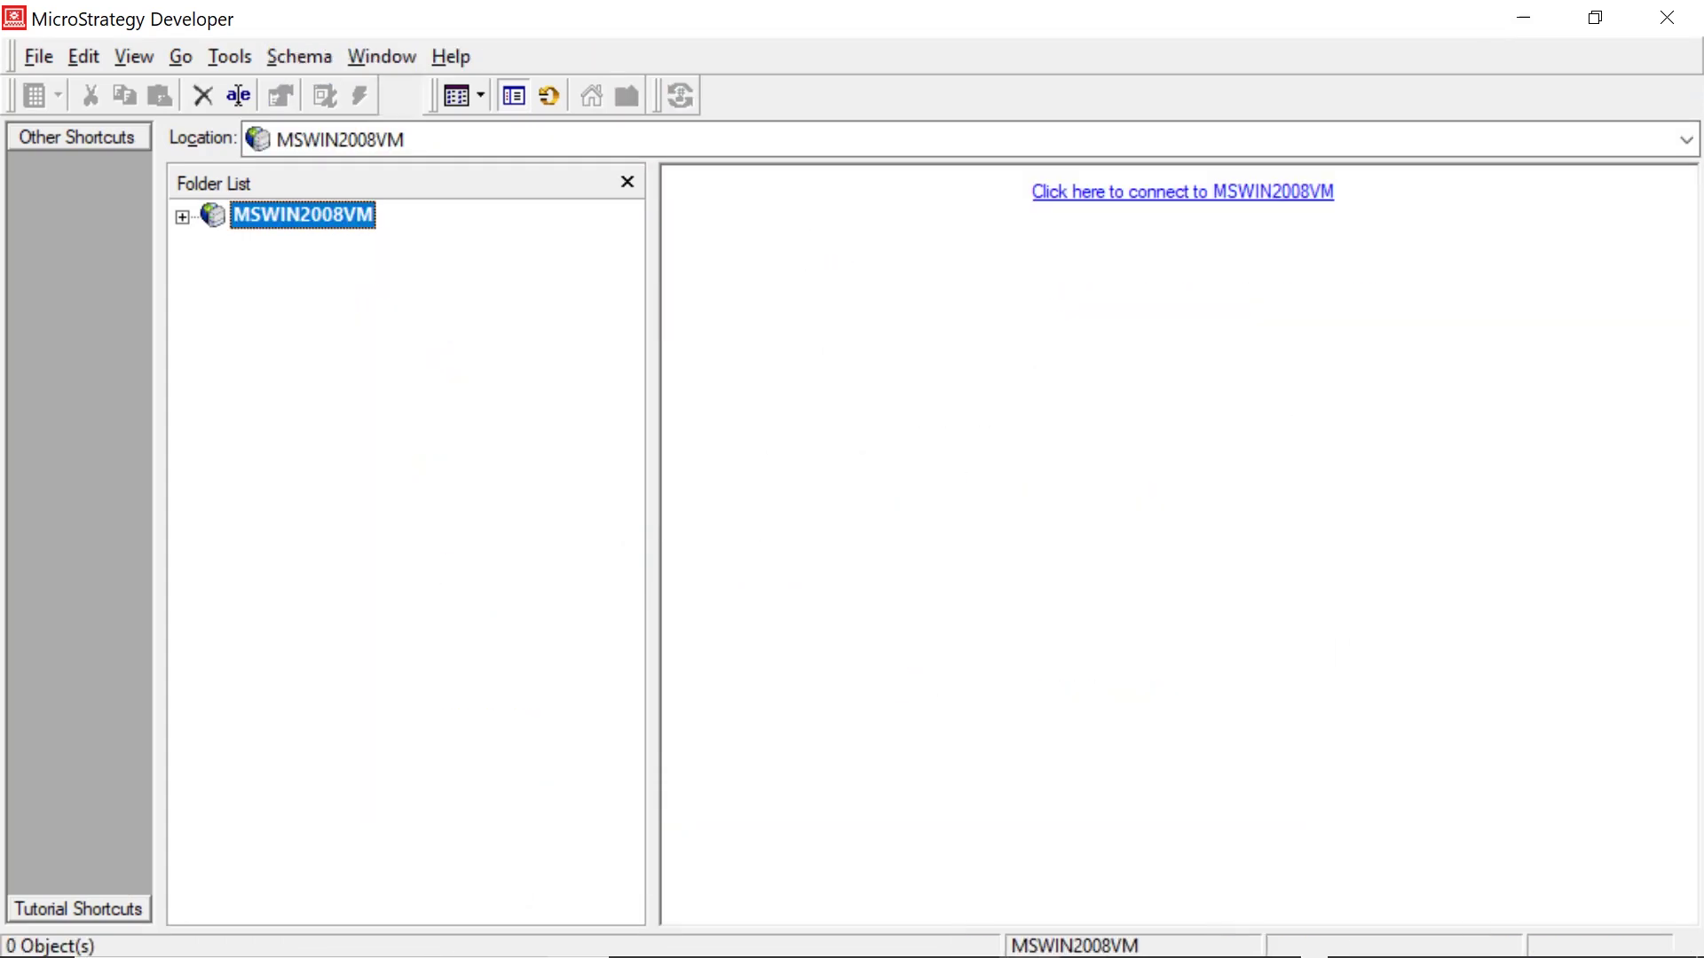
pyautogui.press('Return')
pyautogui.press('Return')
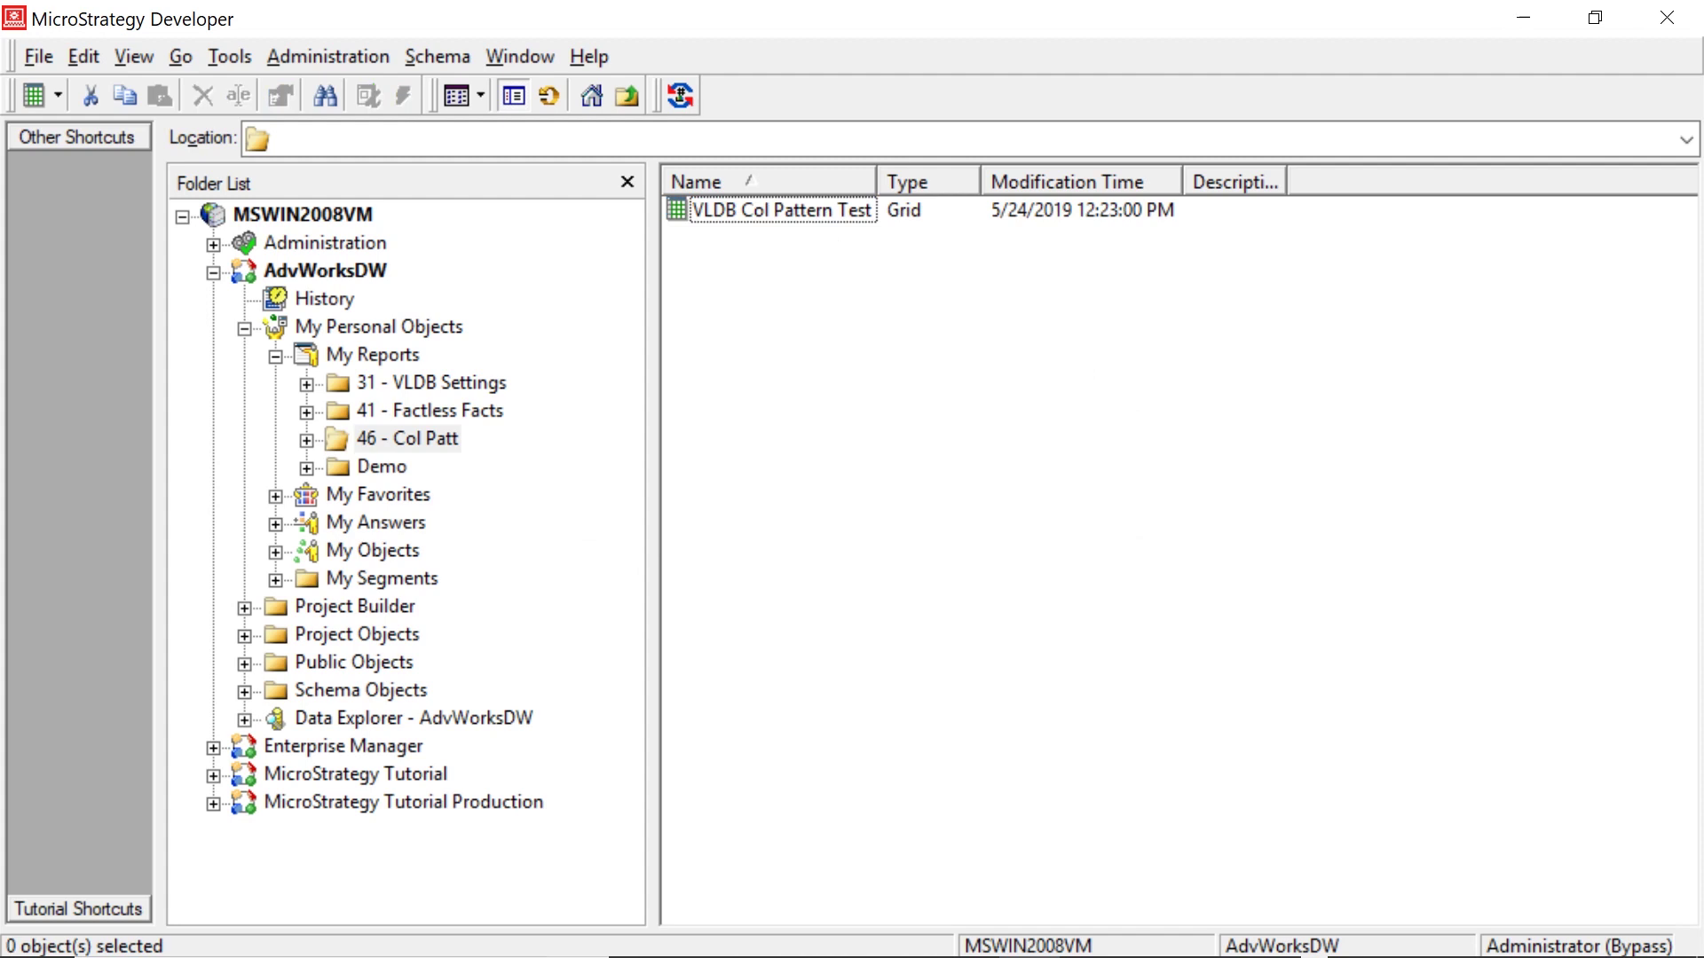
# Rerun the VLDB Col Pattern Test report and switch it to SQL View
pyautogui.rightClick(731, 212)
pyautogui.click(787, 232)
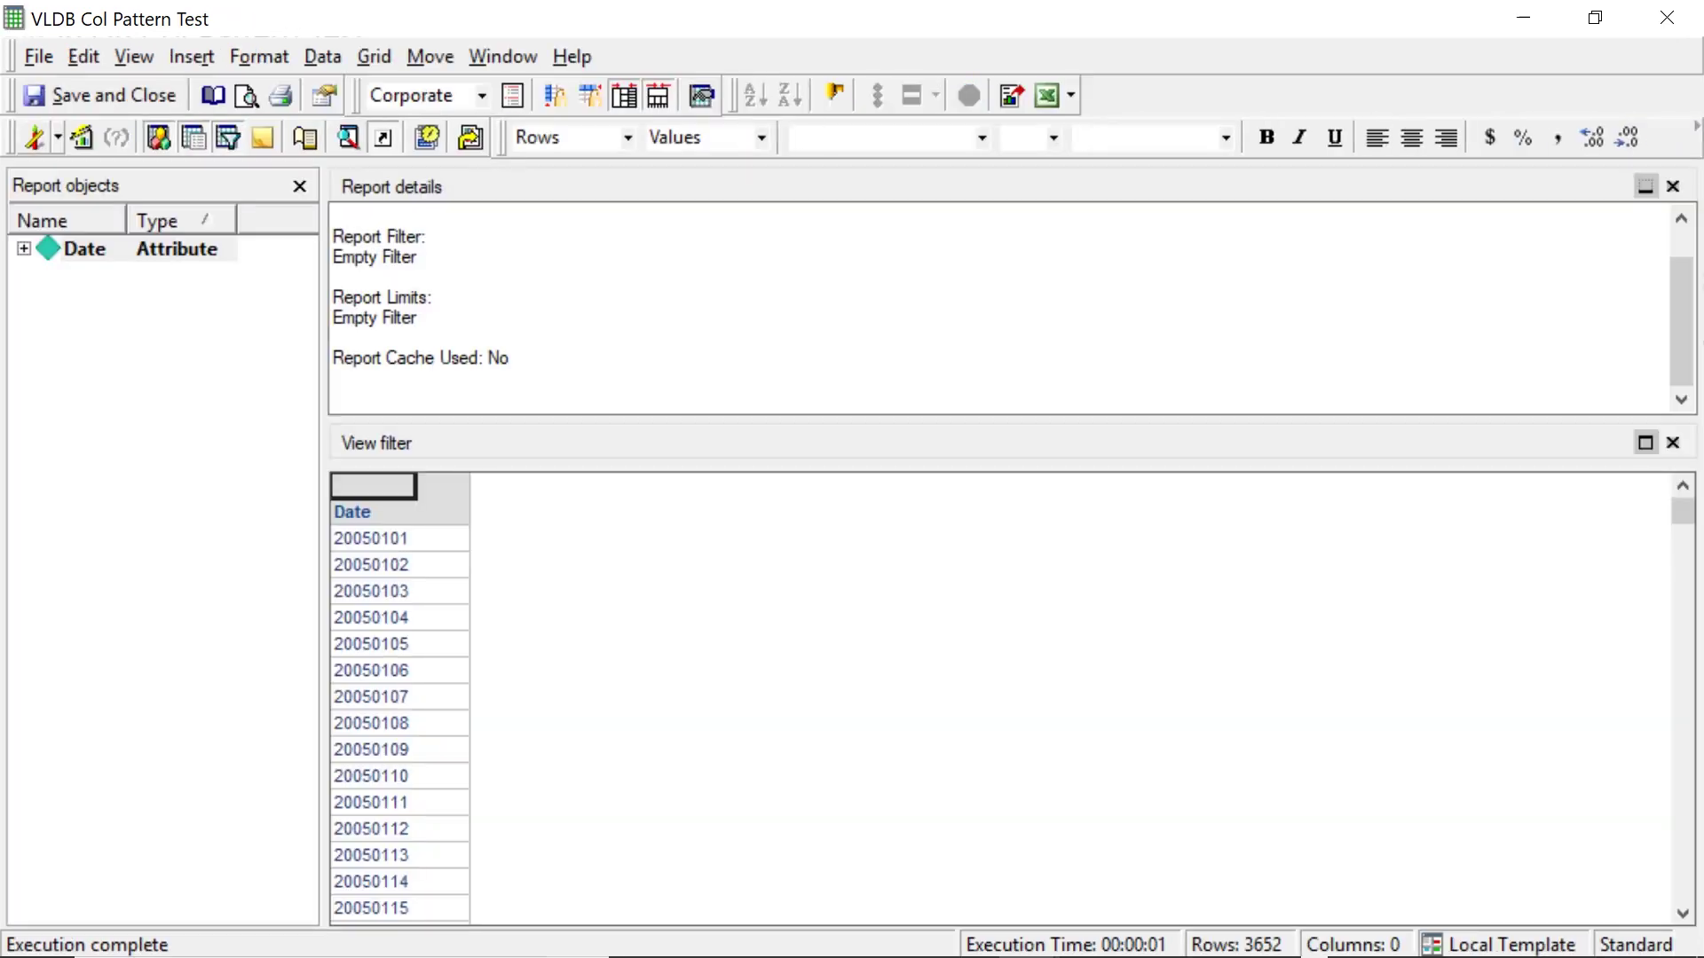
pyautogui.click(58, 137)
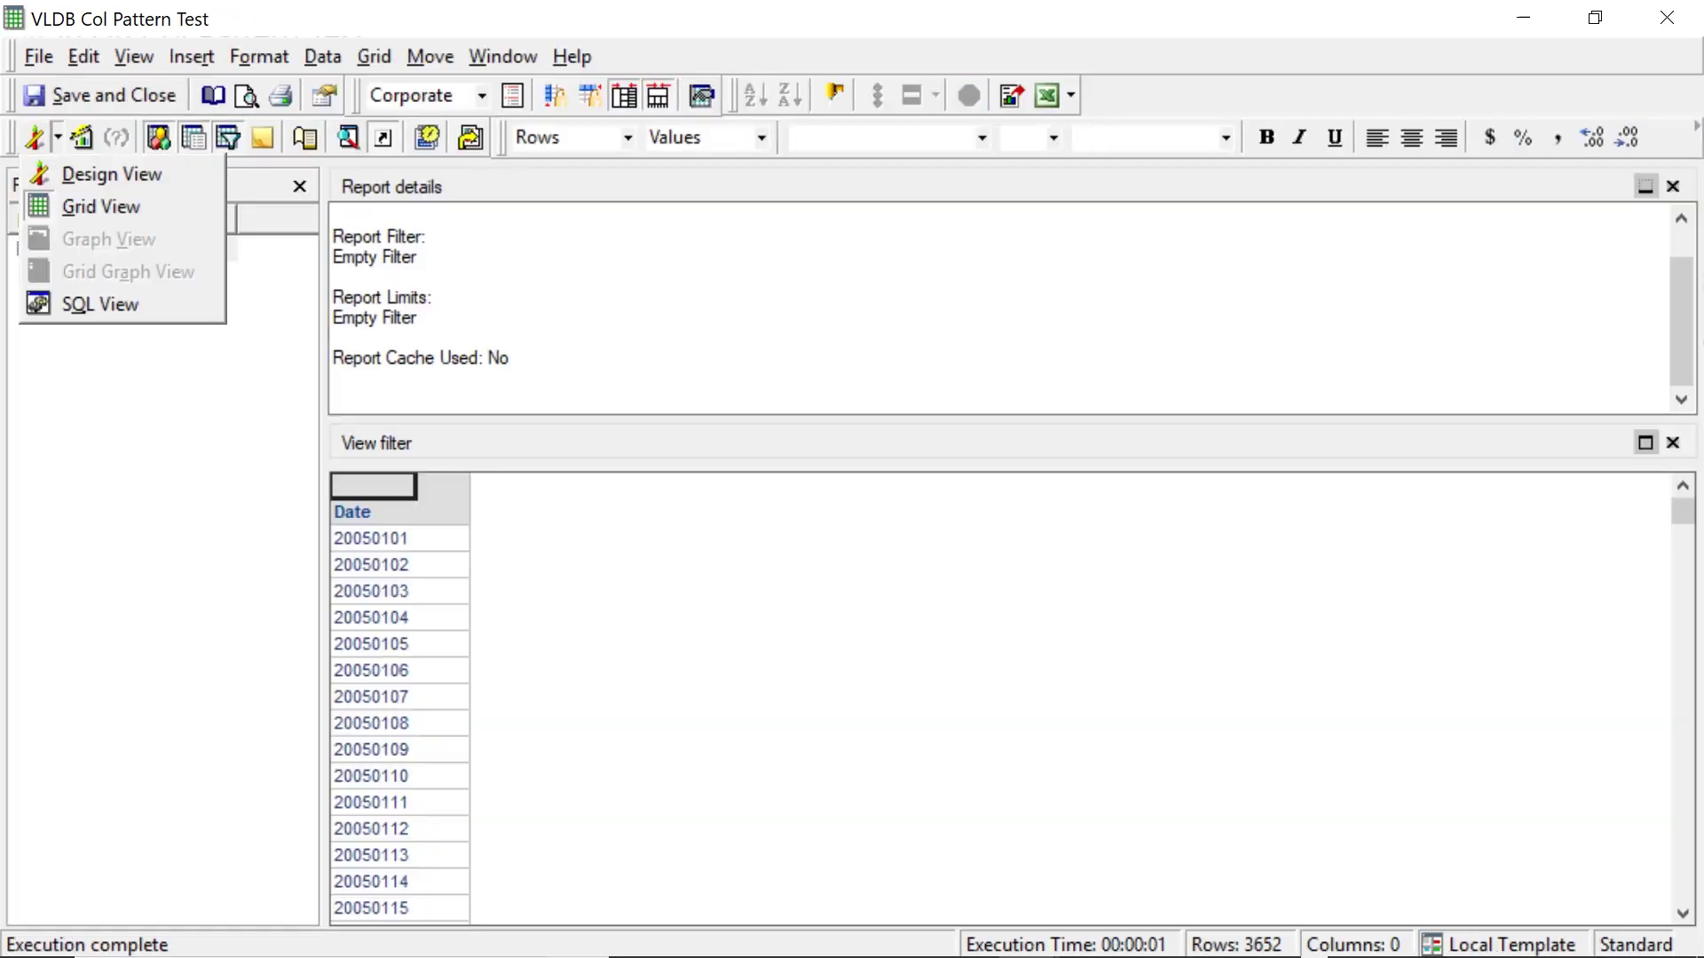
pyautogui.click(98, 306)
pyautogui.scroll(-9, 852, 568)
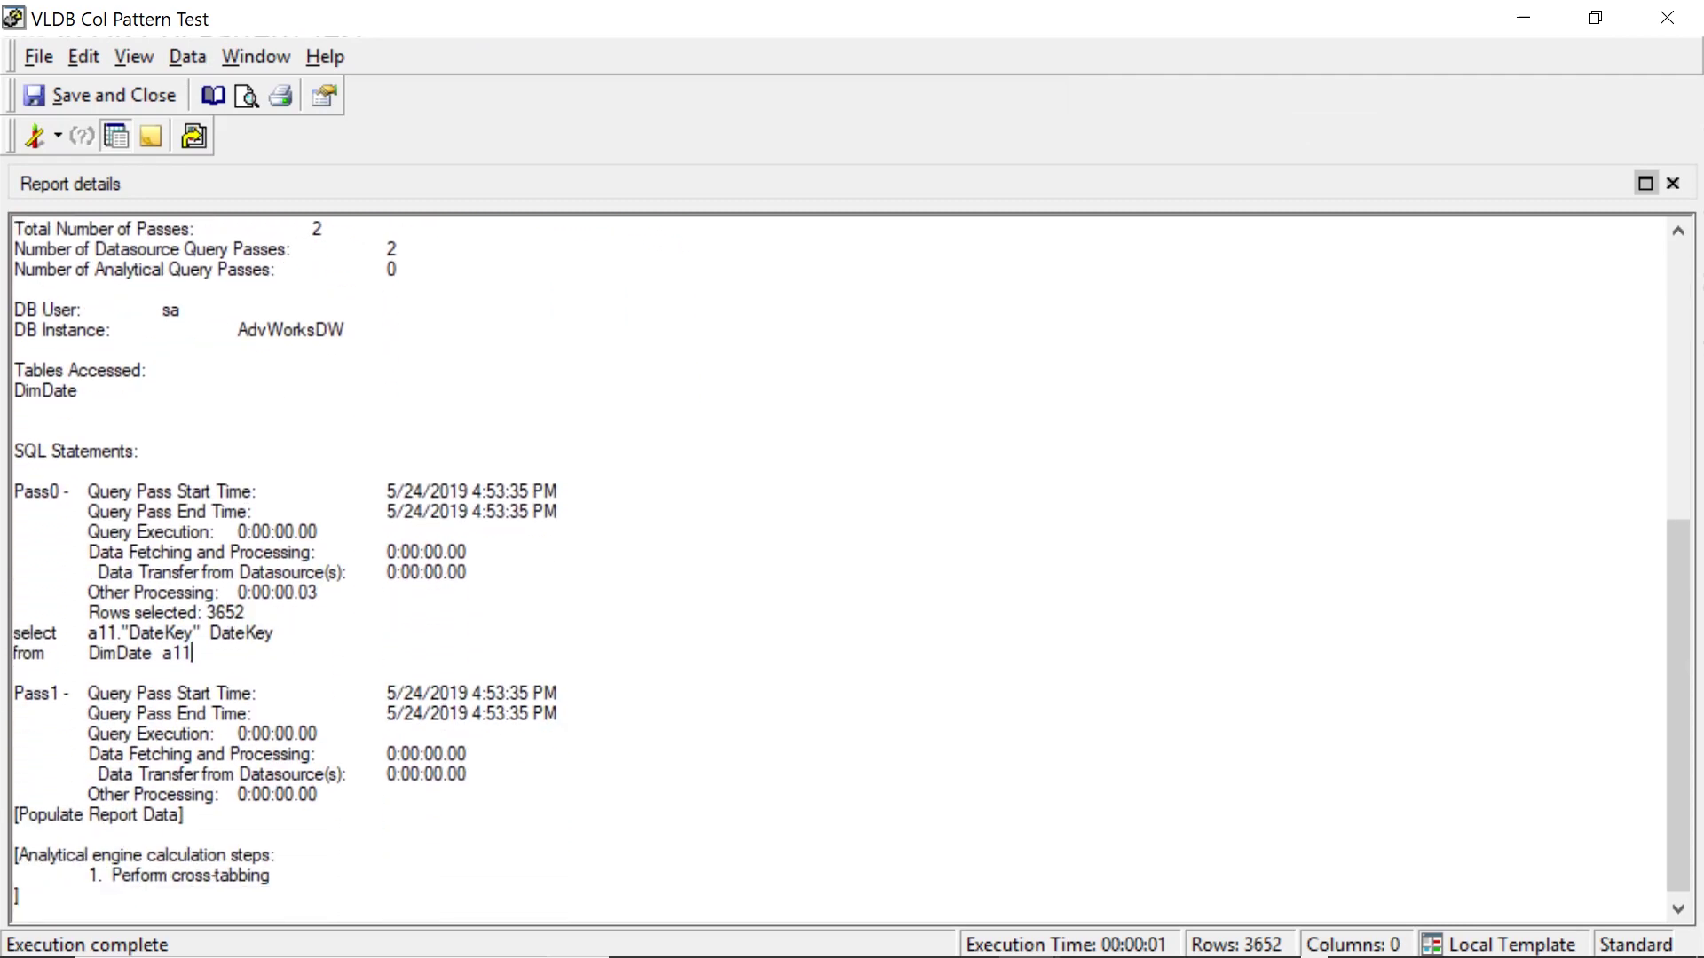
# Inspect the quoting around the DateKey column in the Pass0 select statement
pyautogui.moveTo(192, 654); pyautogui.dragTo(12, 632)
pyautogui.click(142, 633)
pyautogui.moveTo(121, 633); pyautogui.dragTo(198, 633)
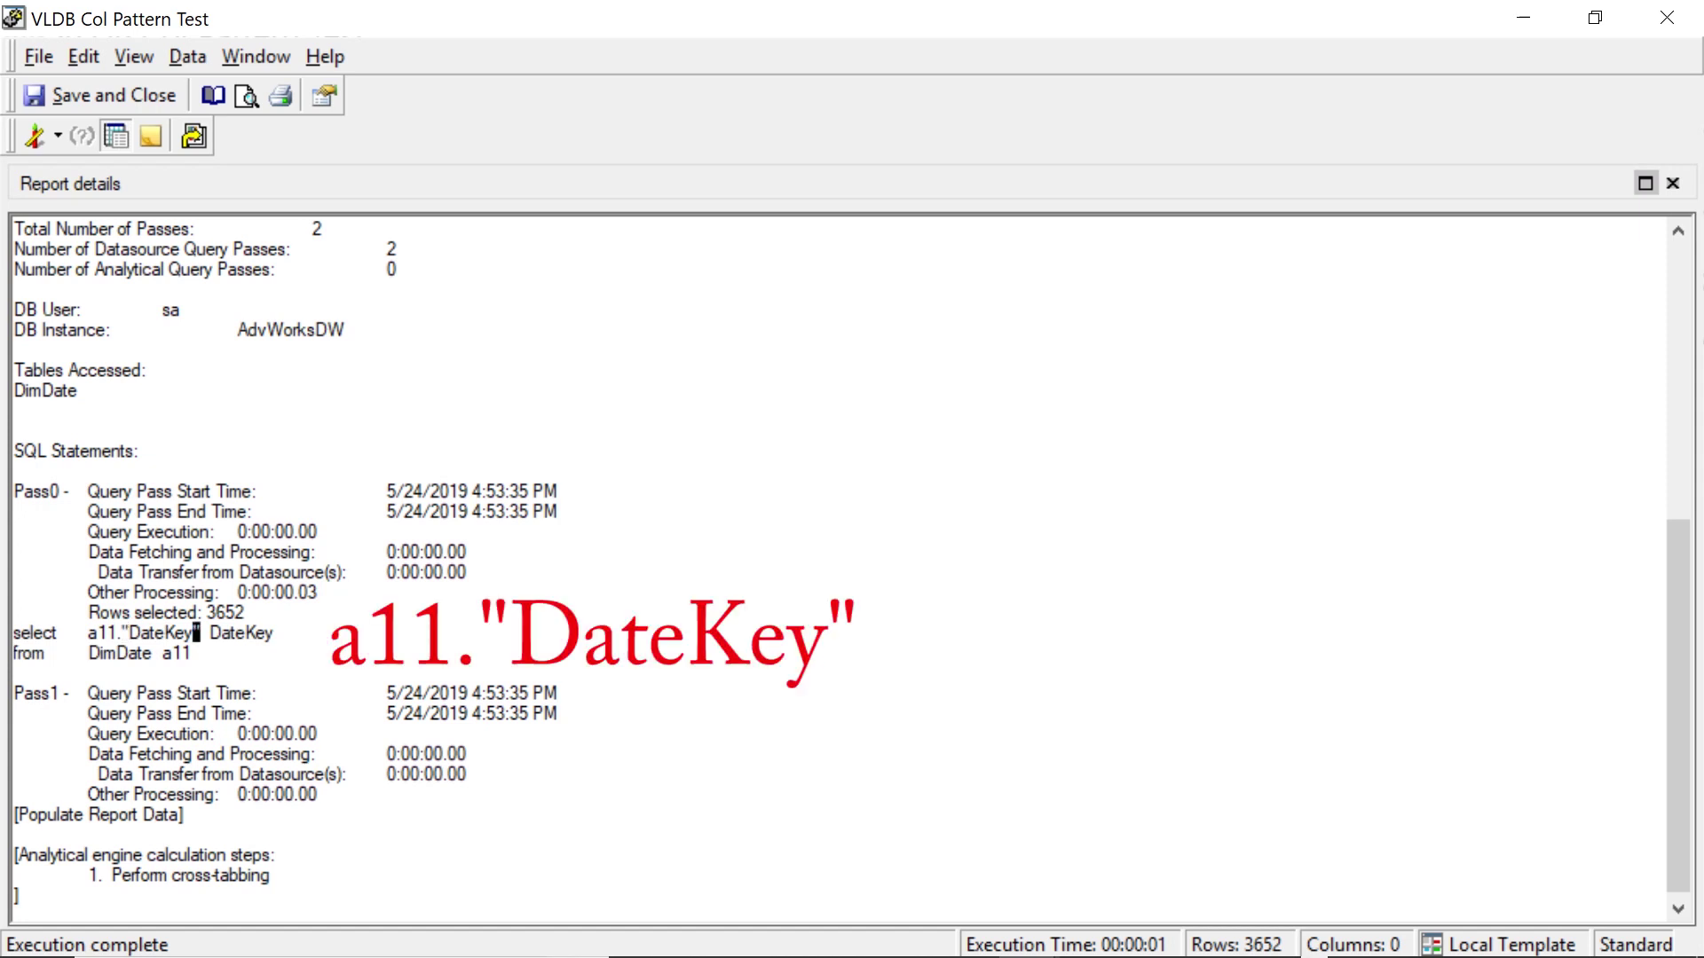
pyautogui.click(197, 633)
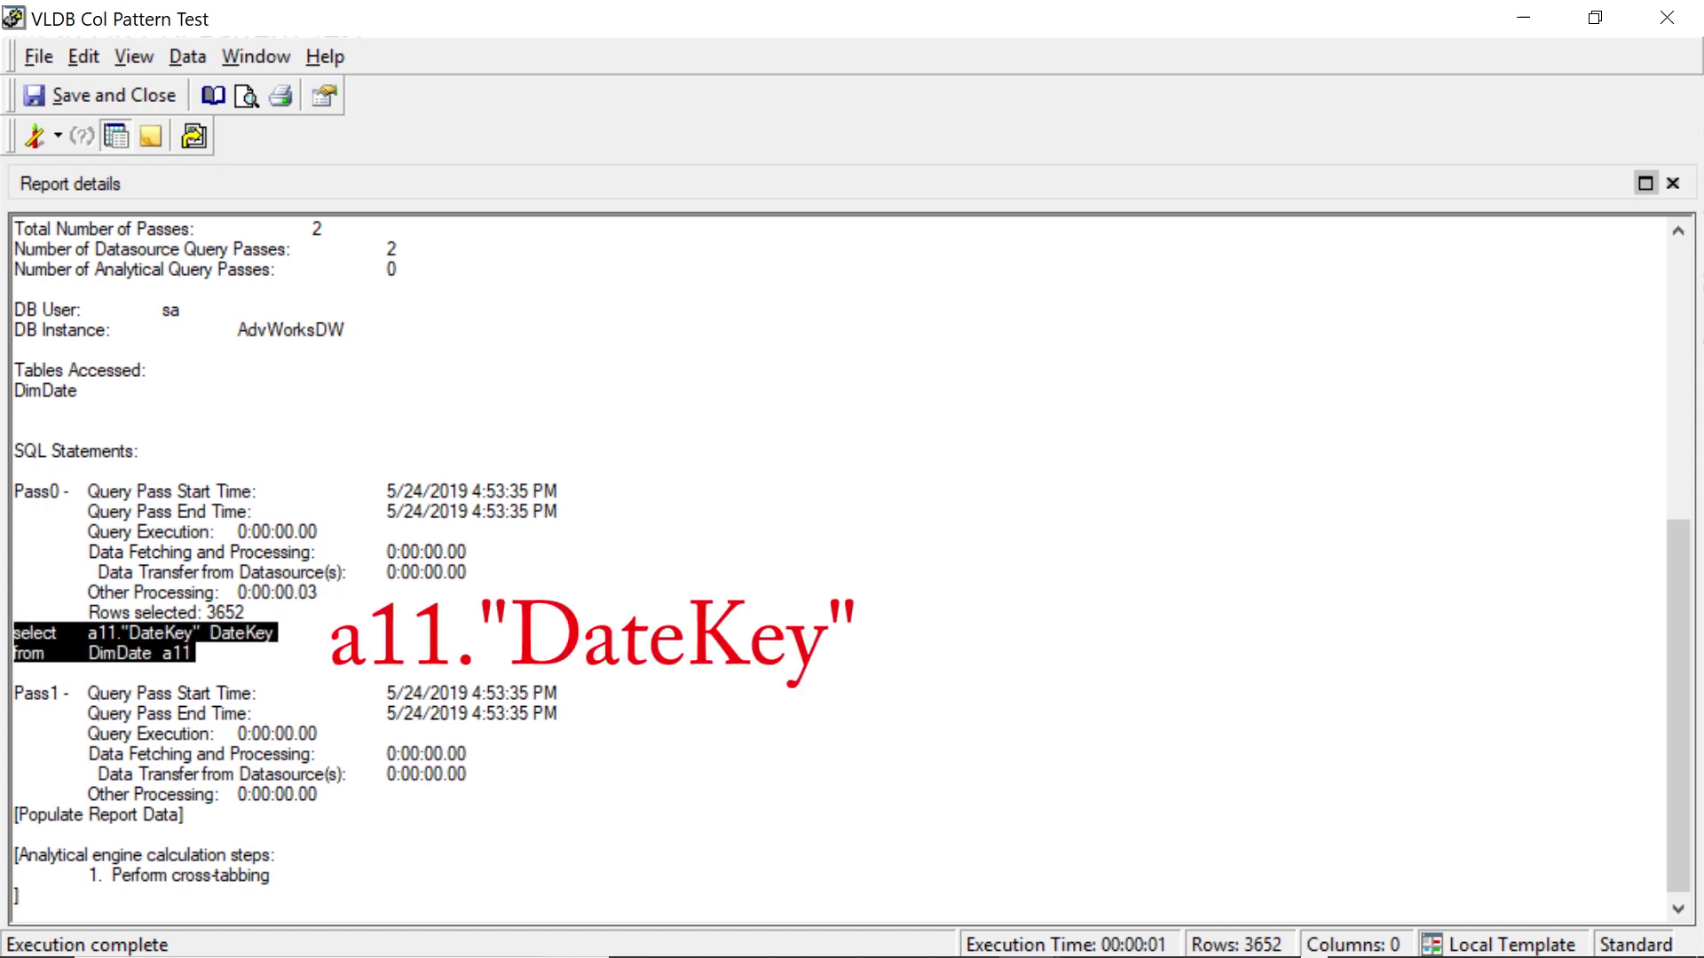